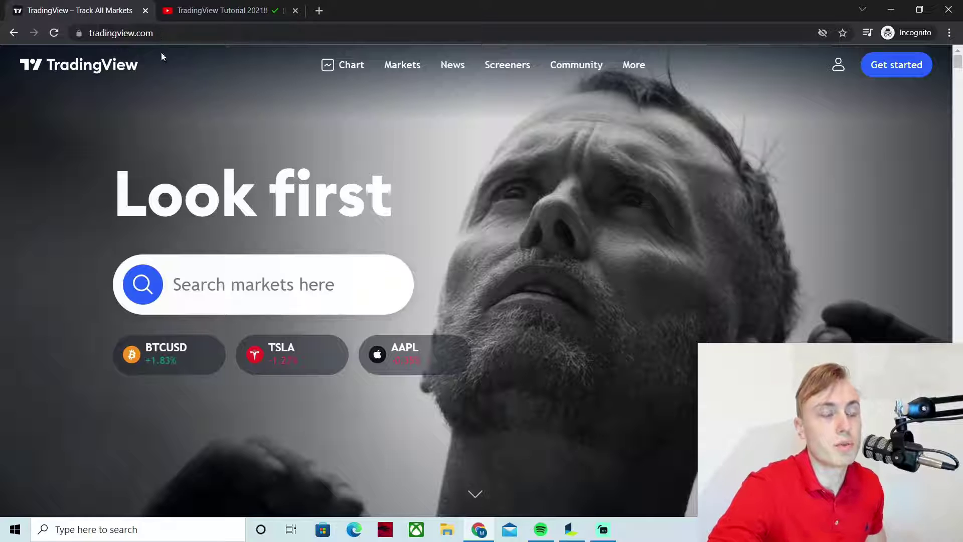
left_click(161, 33)
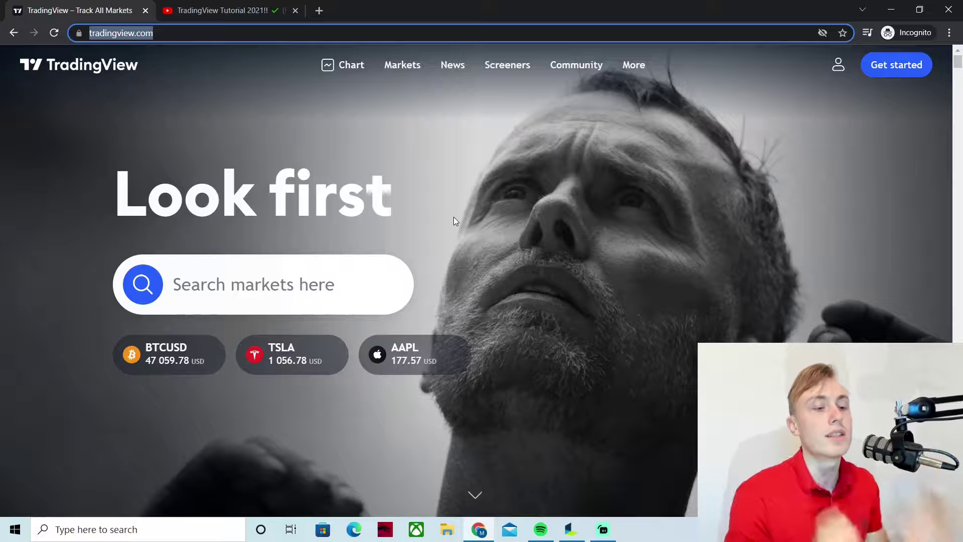
left_click(454, 217)
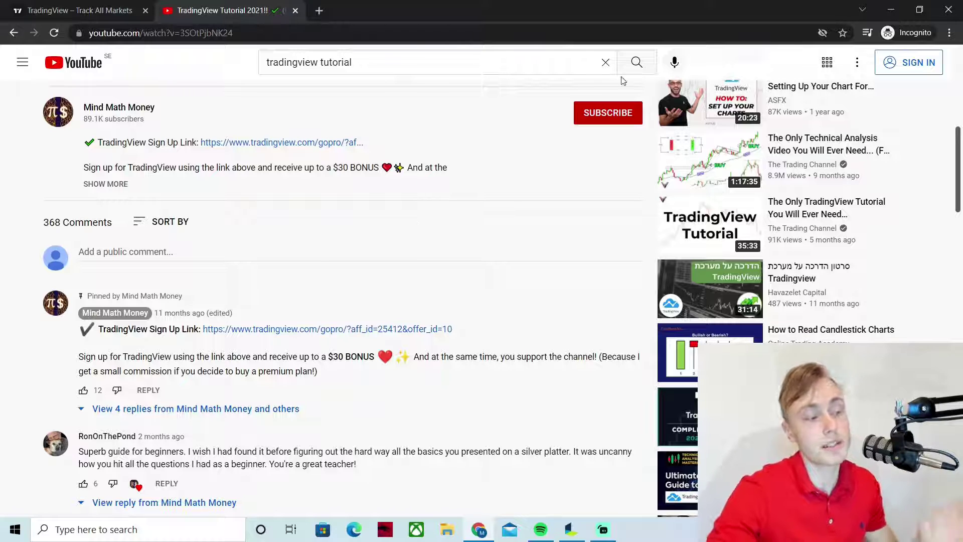
Open the TradingView Sign Up Link from Mind Math Money's pinned comment under the TradingView tutorial video
left_click_drag(85, 142, 371, 142)
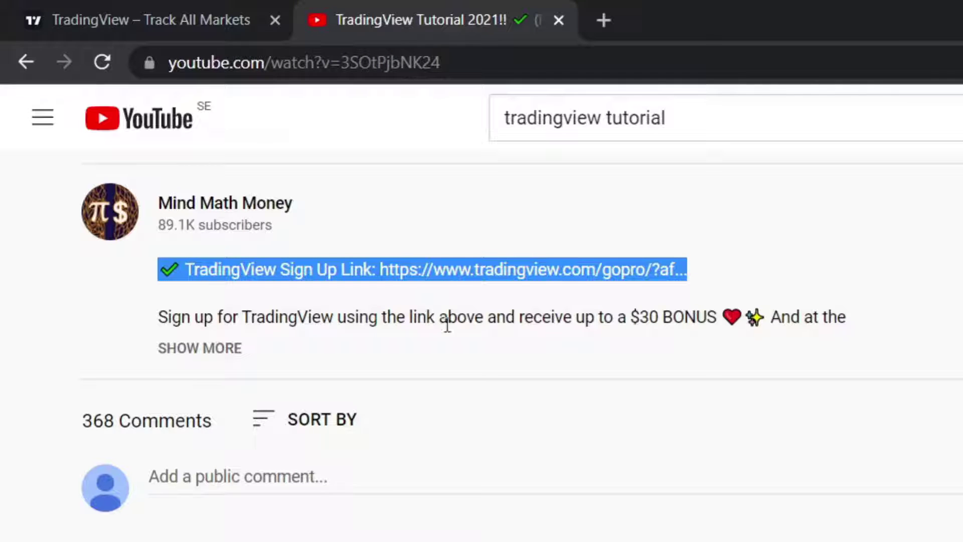
scroll(153, 529, "down", 2)
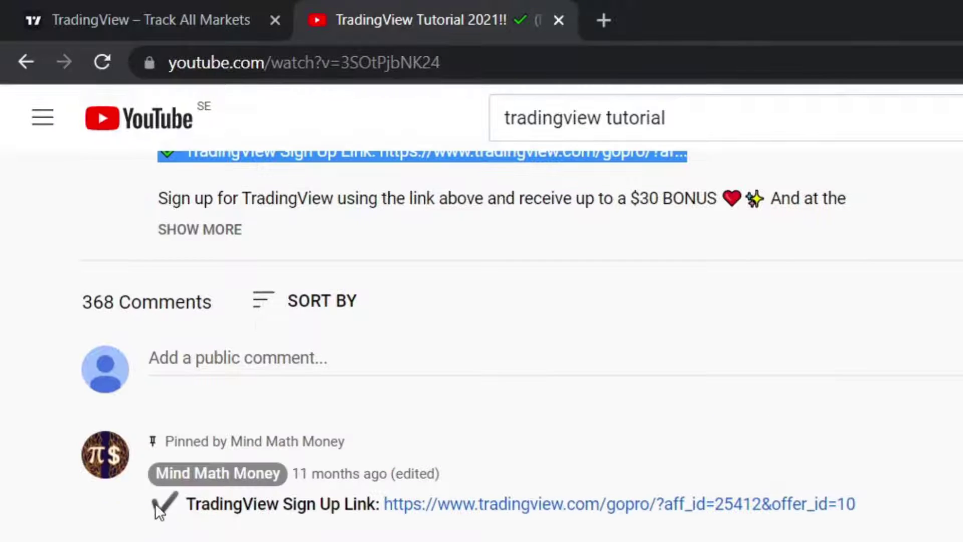
double_click(192, 502)
left_click_drag(326, 502, 884, 503)
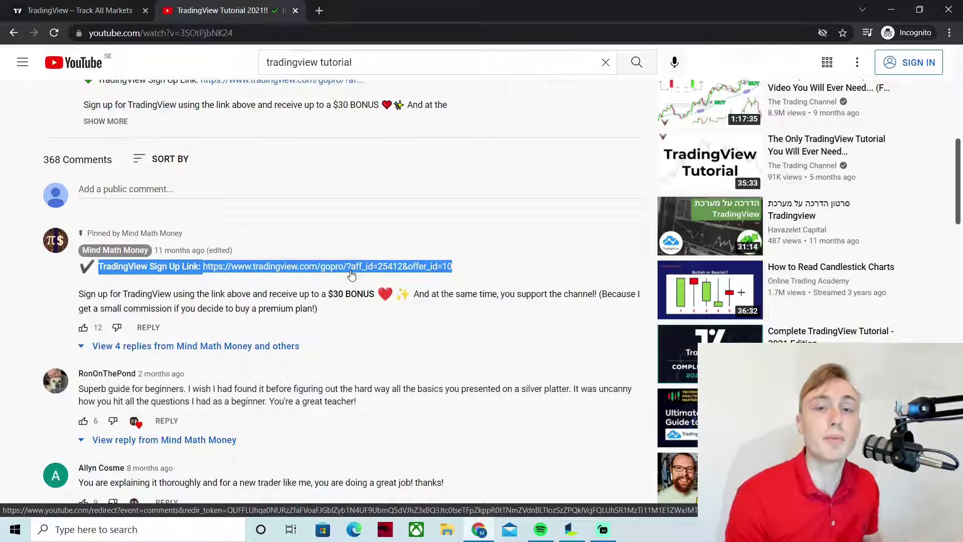
left_click(325, 270)
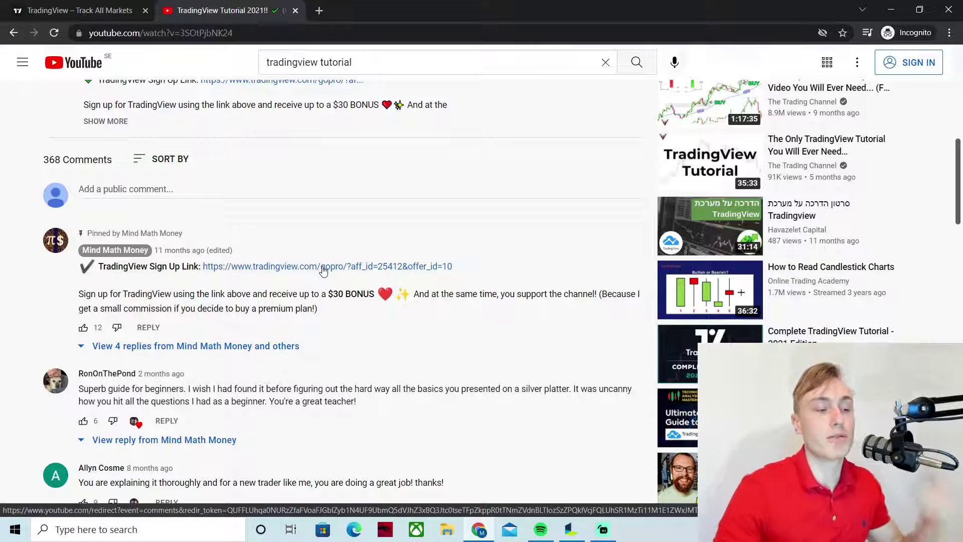
left_click(324, 271)
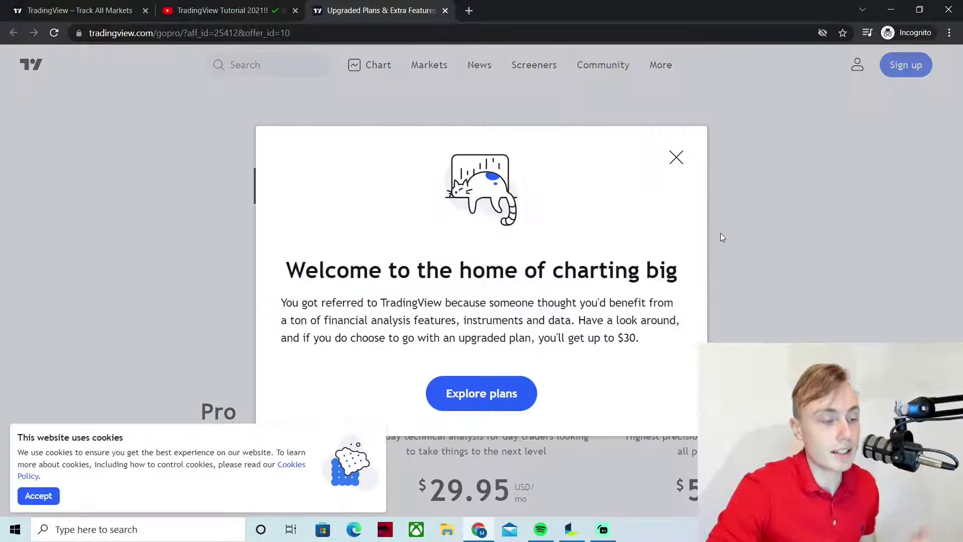
Close the referral welcome message and accept the website's cookies
left_click_drag(281, 302, 631, 337)
left_click(675, 158)
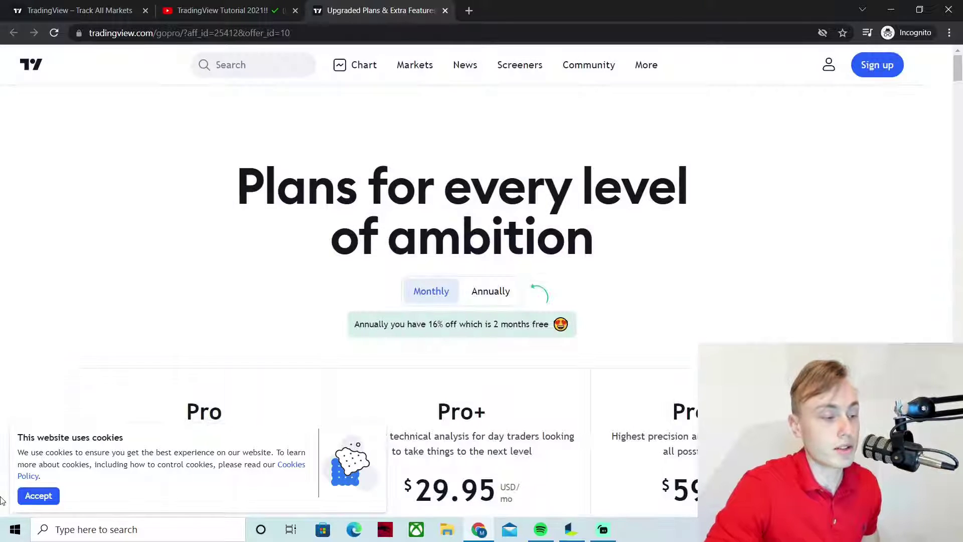
left_click(37, 496)
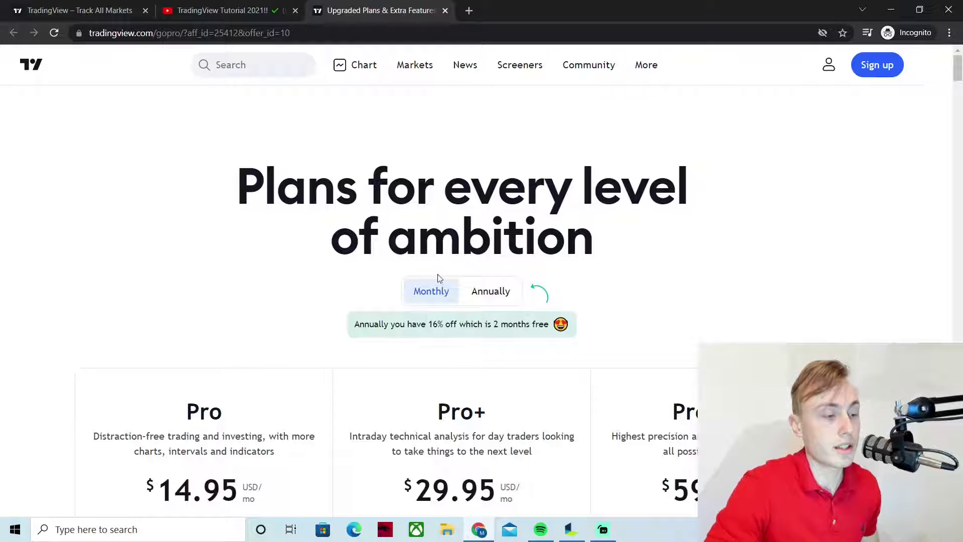
Review the monthly plan prices and the free Basic account option further down the plans page
scroll(438, 278, "down", 2)
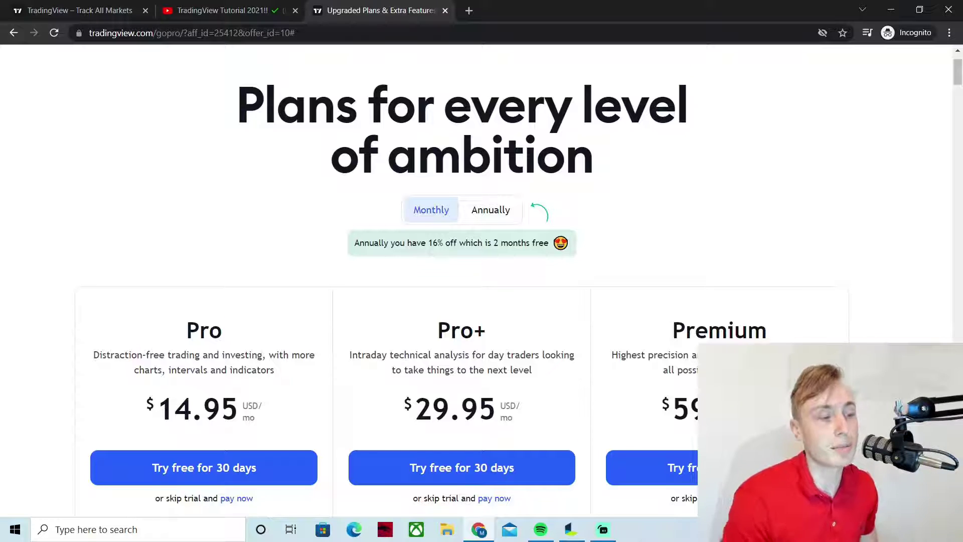
scroll(849, 309, "down", 1)
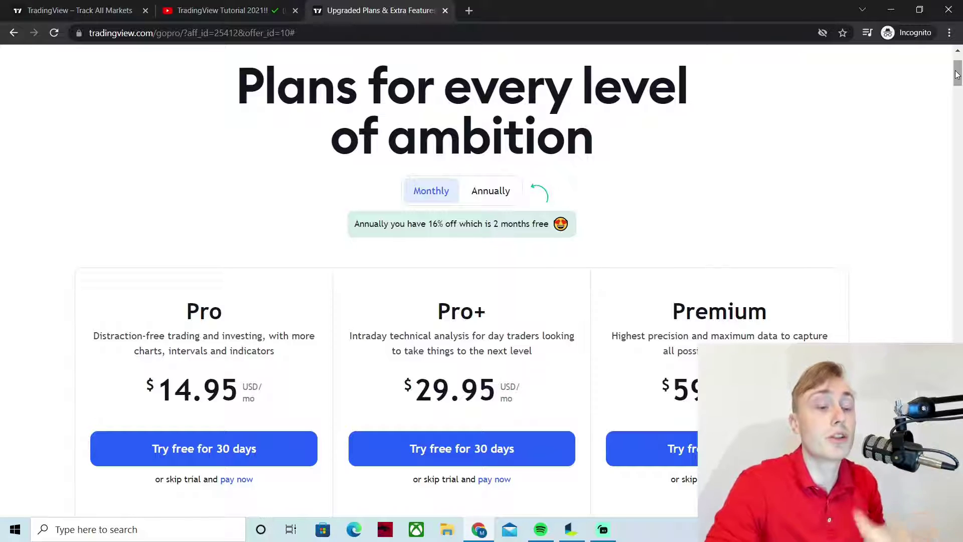
left_click_drag(956, 73, 957, 108)
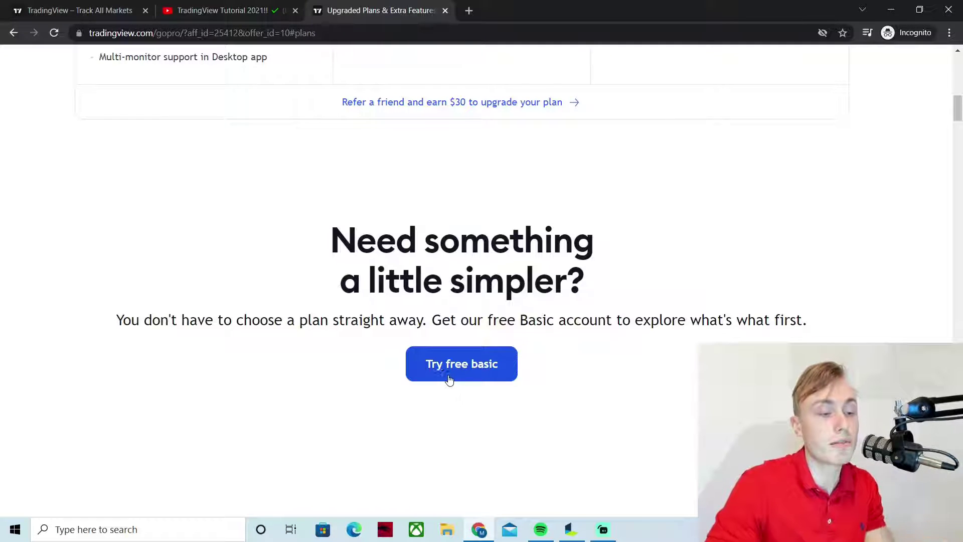
left_click_drag(957, 108, 958, 82)
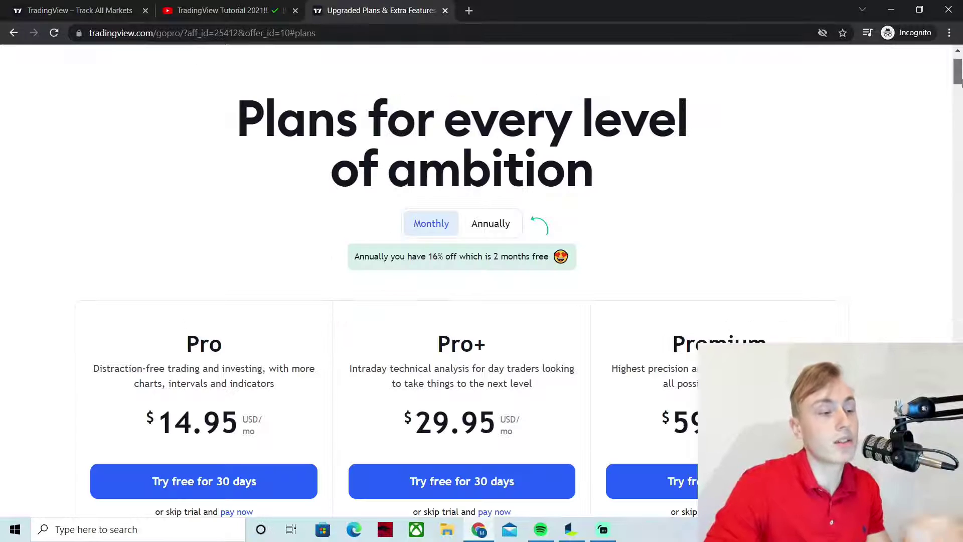
left_click_drag(958, 82, 958, 122)
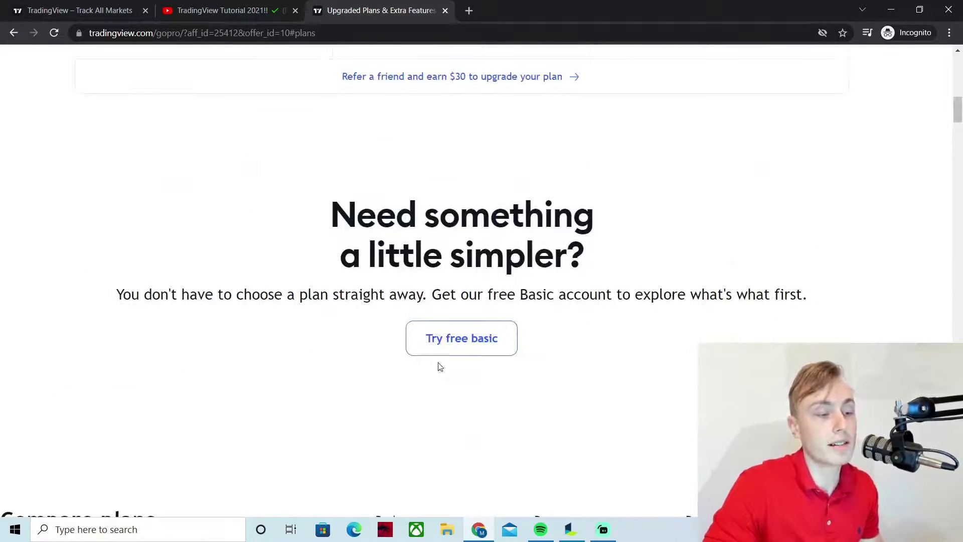
left_click(459, 338)
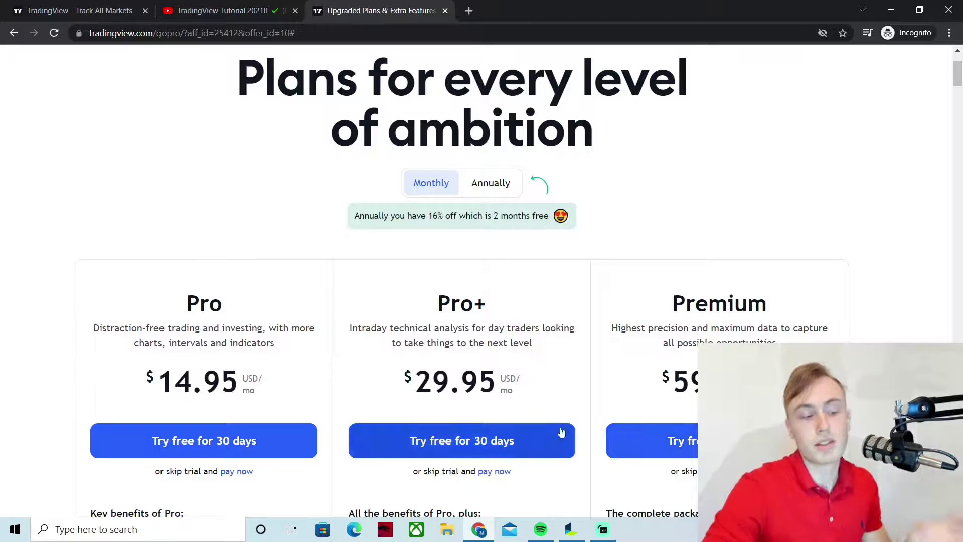
Examine the key benefits of the Pro plan, including ad-free use, indicators per chart and charts in one window
left_click(294, 450)
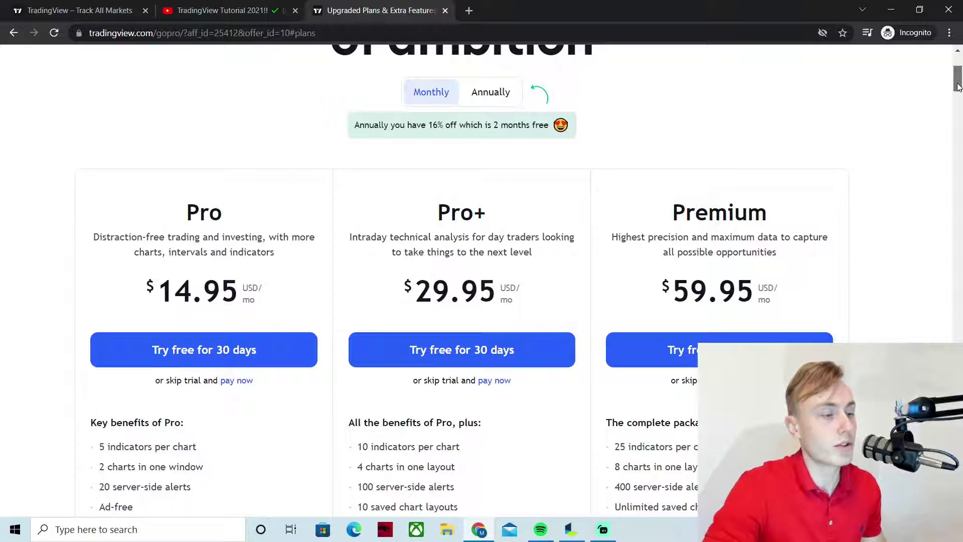
left_click_drag(958, 87, 958, 91)
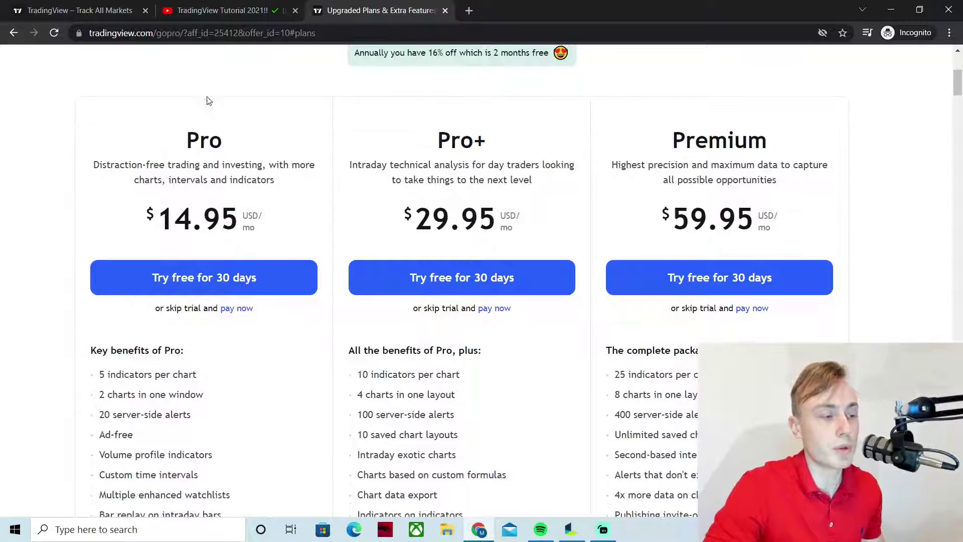
scroll(179, 235, "down", 1)
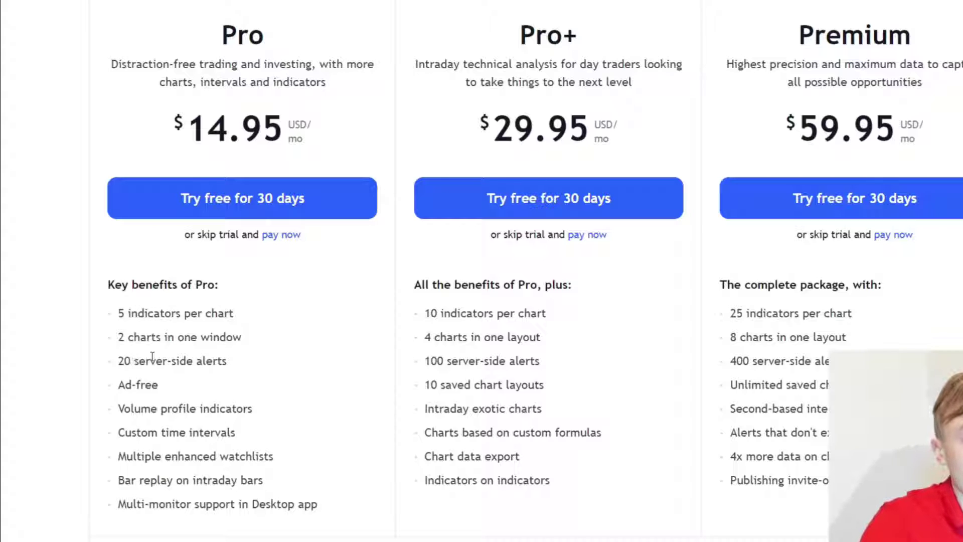
left_click_drag(118, 385, 158, 385)
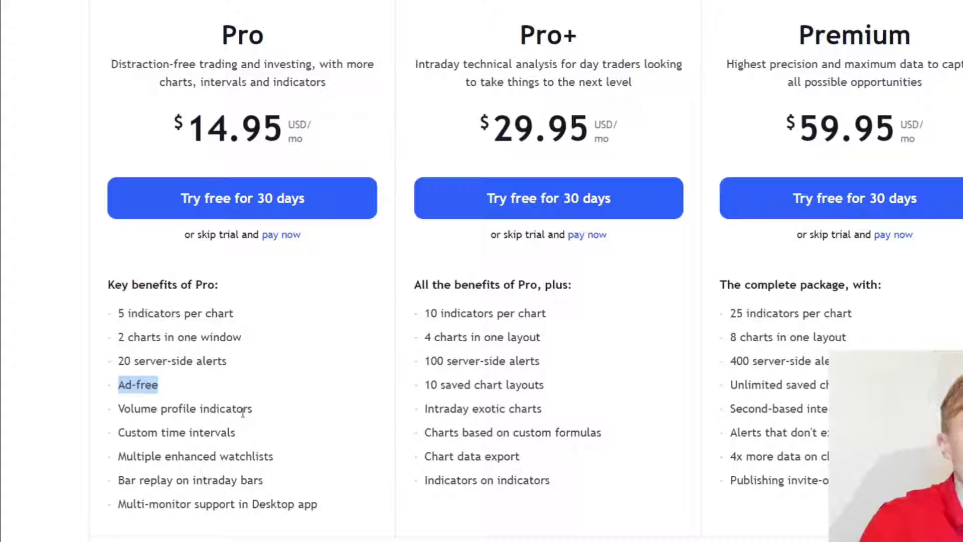
left_click_drag(118, 313, 250, 321)
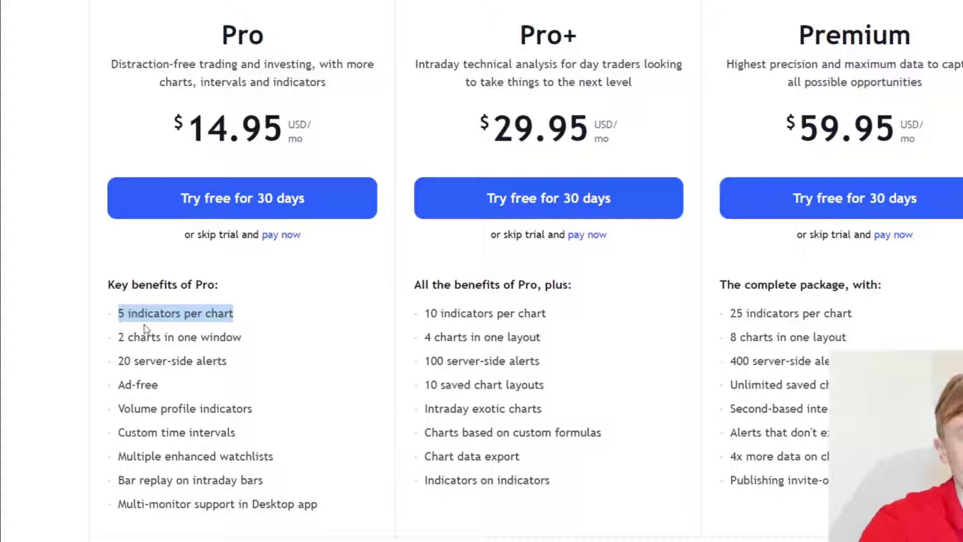
left_click_drag(118, 339, 262, 340)
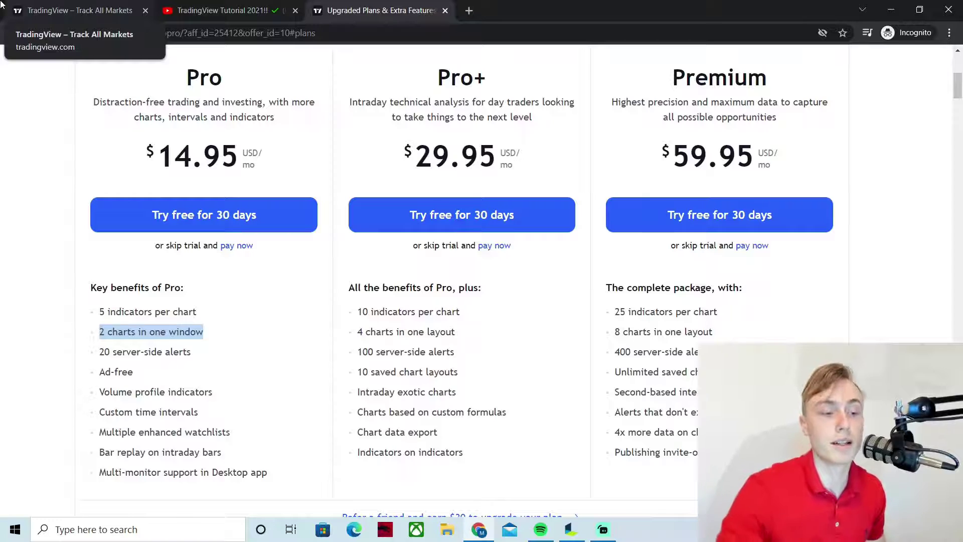
left_click(254, 289)
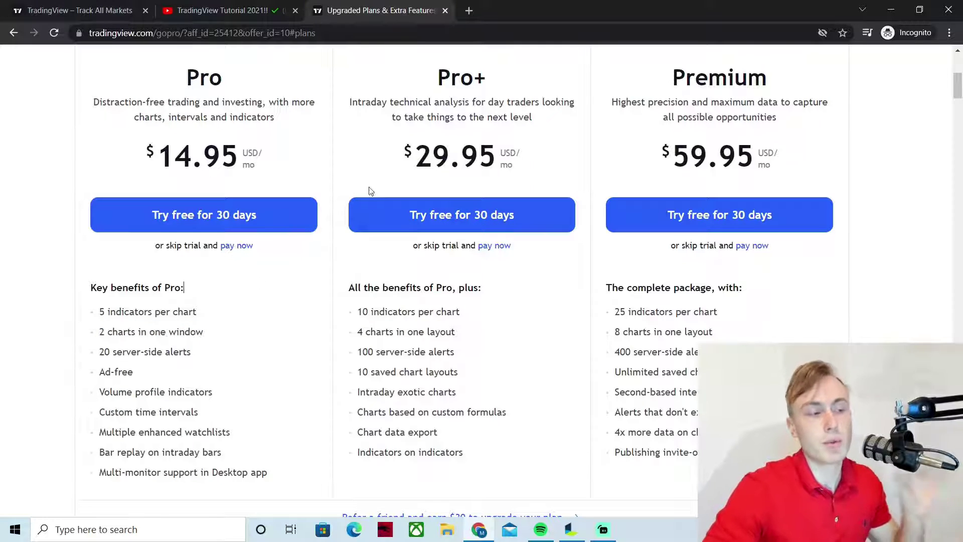
Compare the Pro and Premium plans and choose the Pro plan's 30-day free trial
left_click_drag(185, 81, 222, 76)
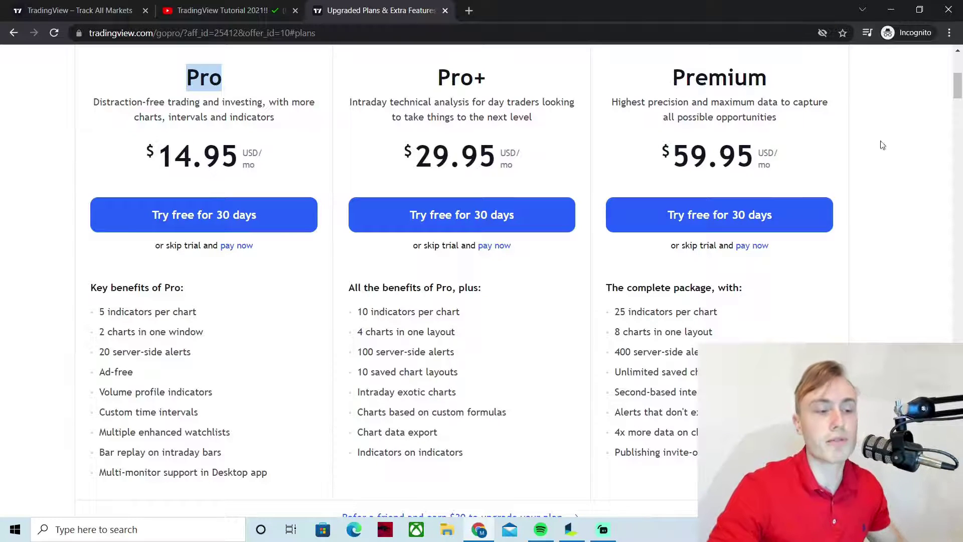
left_click_drag(675, 78, 768, 79)
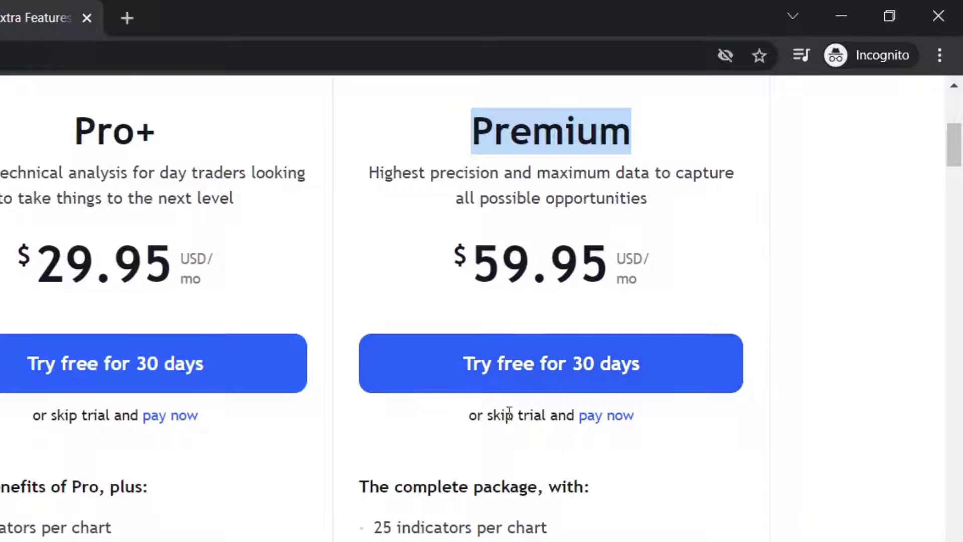
left_click(318, 311)
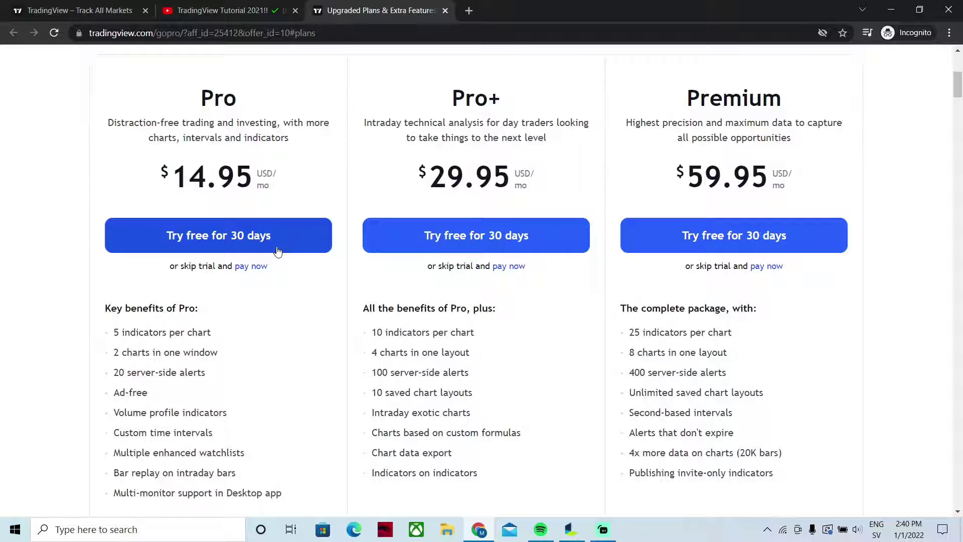
left_click(278, 251)
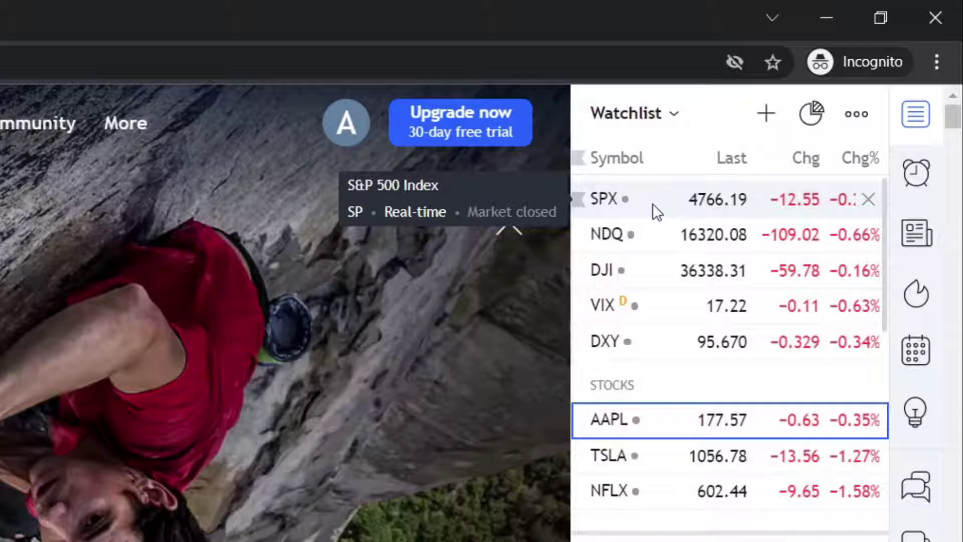
Look through the watchlist from the indices and stocks to the futures, forex and crypto symbols
scroll(667, 316, "down", 2)
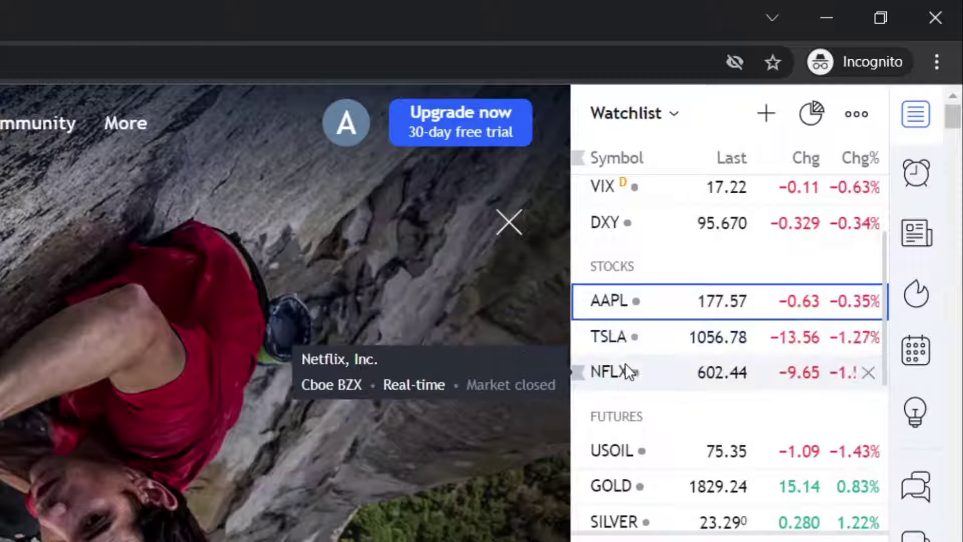
scroll(672, 361, "down", 5)
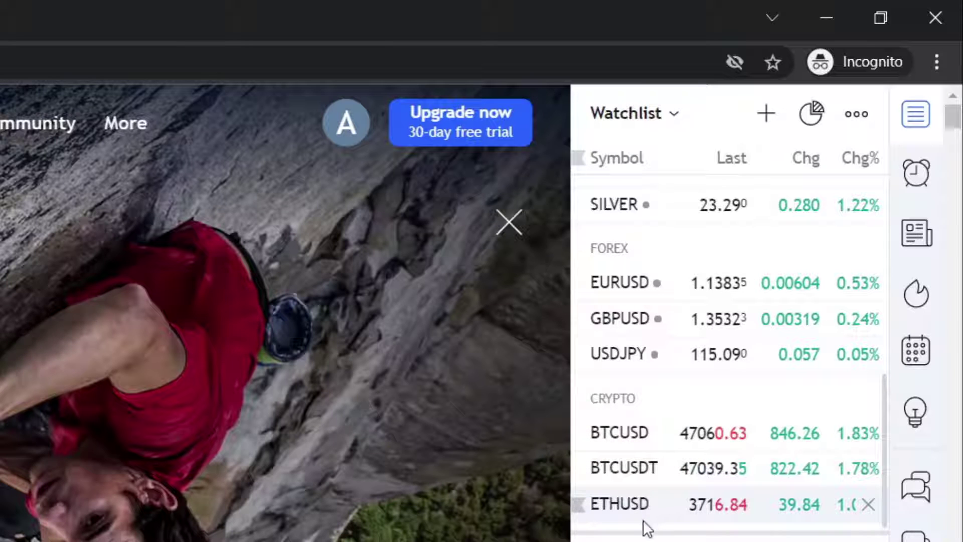
scroll(652, 311, "up", 5)
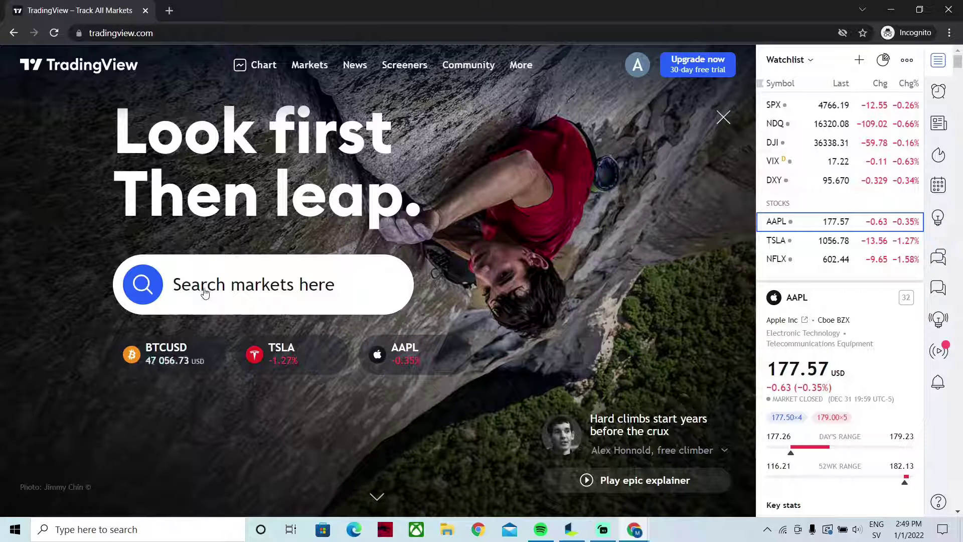
Search the markets by company name for "apple" and clear the query
left_click(274, 288)
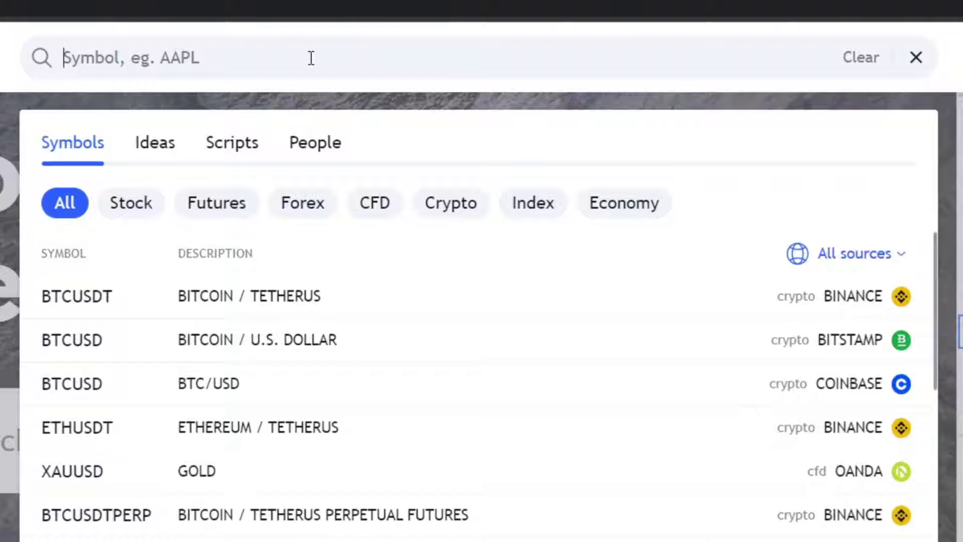
type("apple")
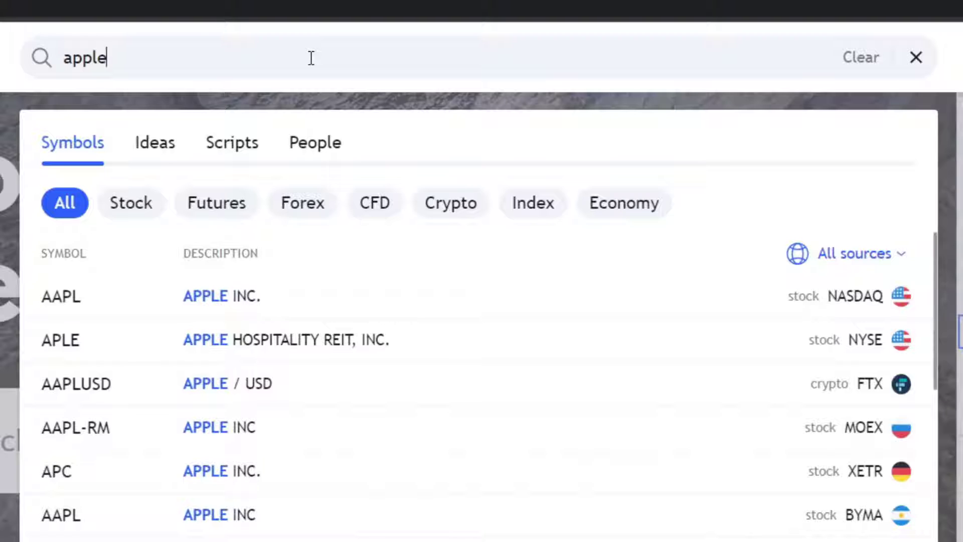
key("BackSpace")
key("BackSpace")
key("BackSpace")
key("BackSpace")
key("BackSpace")
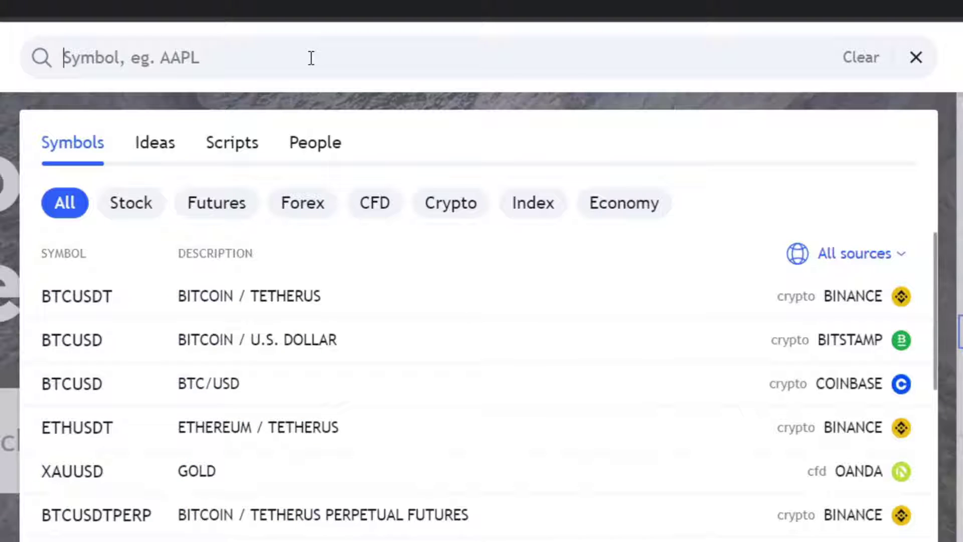
Search for the symbol AAPL and launch the chart of Apple Inc. listed on NASDAQ
type("AAPL")
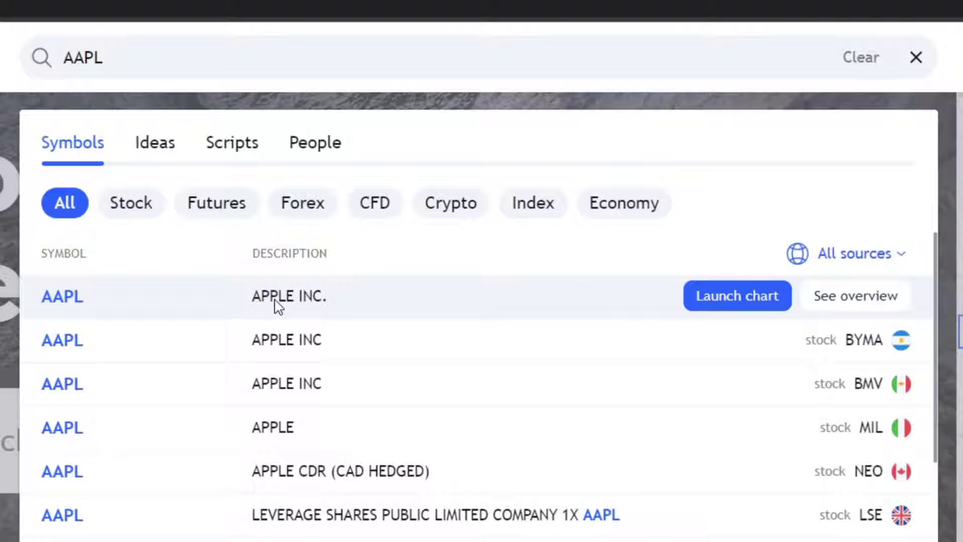
left_click(734, 296)
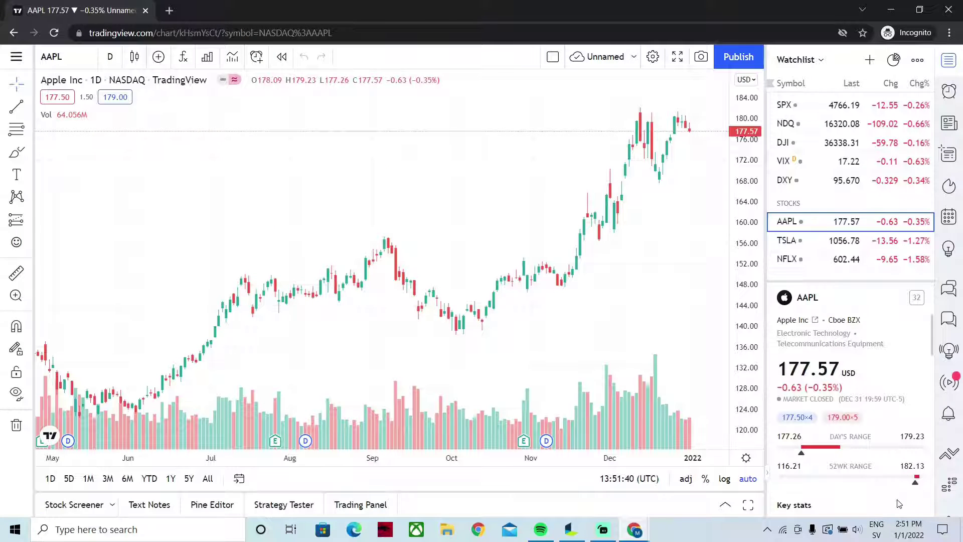
Circle the September-to-December price section of the AAPL daily chart with freehand Brush loops
left_click(16, 152)
scroll(576, 215, "up", 5)
mouse_move(579, 214)
left_mouse_down()
mouse_move(376, 223)
mouse_move(262, 322)
mouse_move(416, 350)
mouse_move(626, 269)
mouse_move(481, 221)
mouse_move(253, 278)
mouse_move(330, 334)
left_mouse_up()
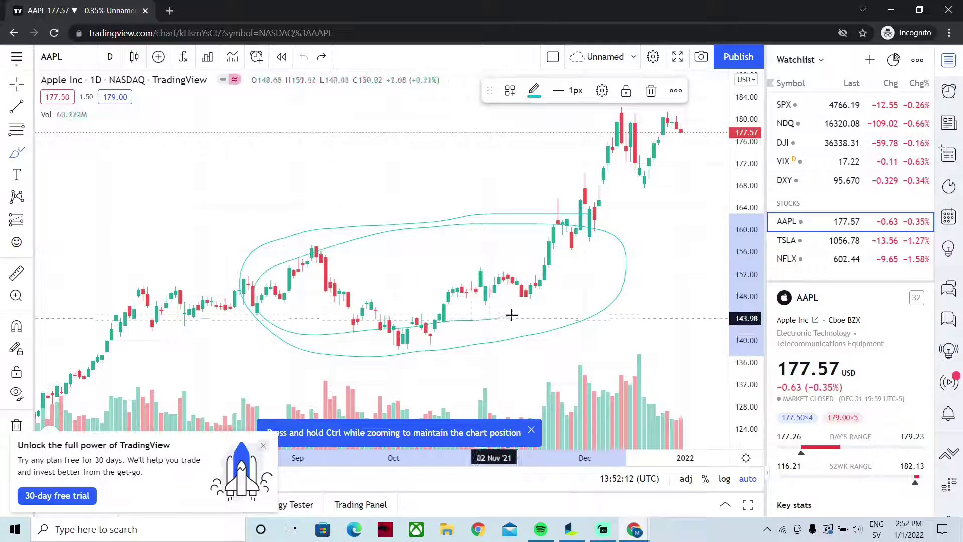
Delete the Brush loops around the September-to-December prices and dismiss the ad-free plan offer
key("Delete")
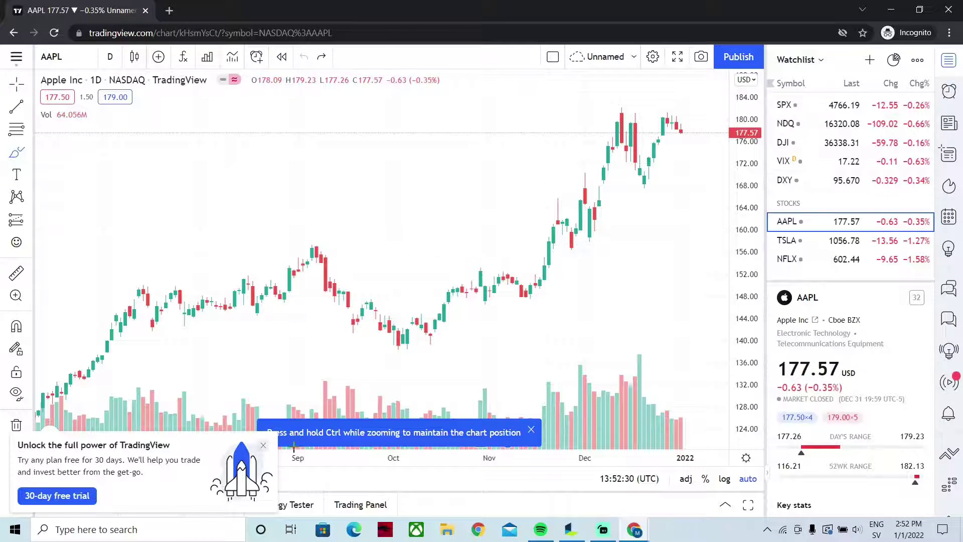
left_click_drag(526, 253, 569, 337)
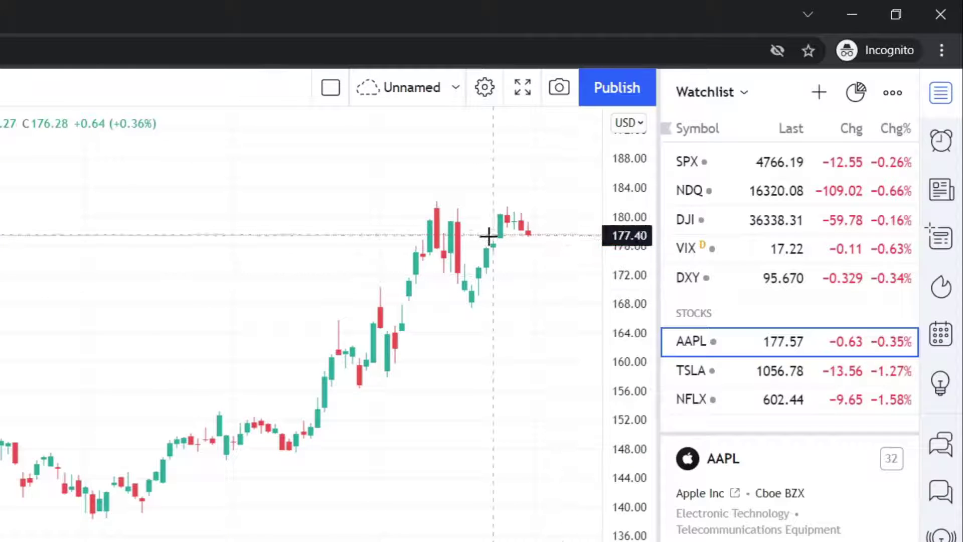
mouse_move(575, 211)
left_mouse_down()
mouse_move(558, 206)
mouse_move(511, 253)
mouse_move(585, 211)
mouse_move(556, 202)
left_mouse_up()
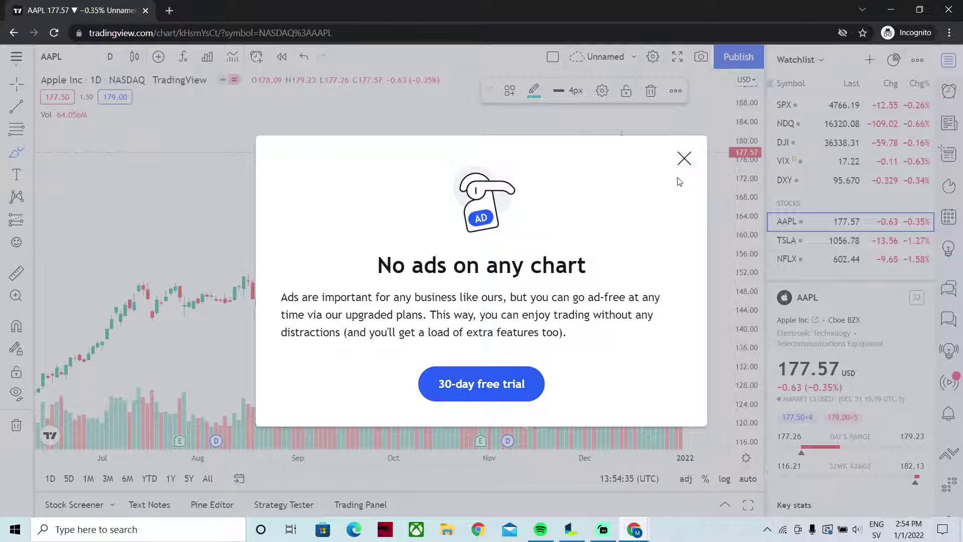
left_click(684, 159)
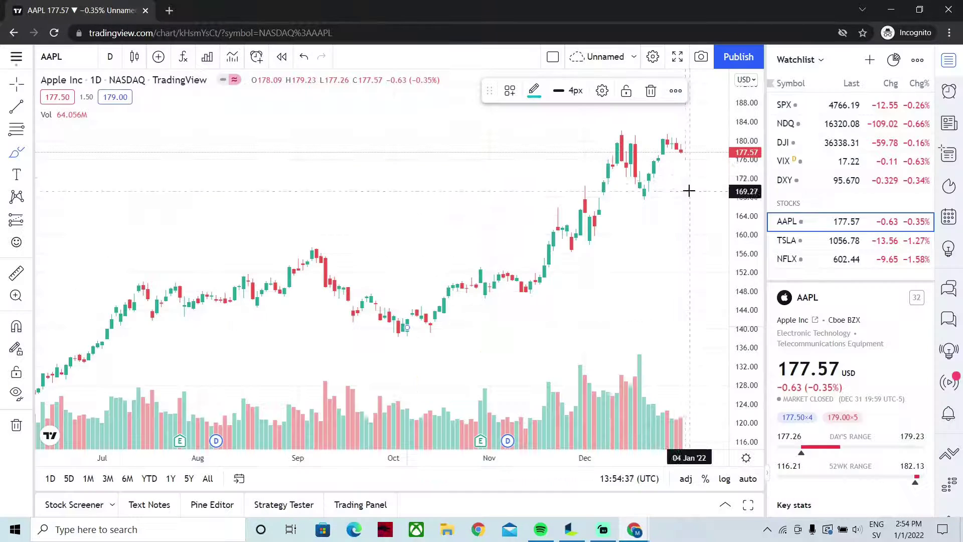
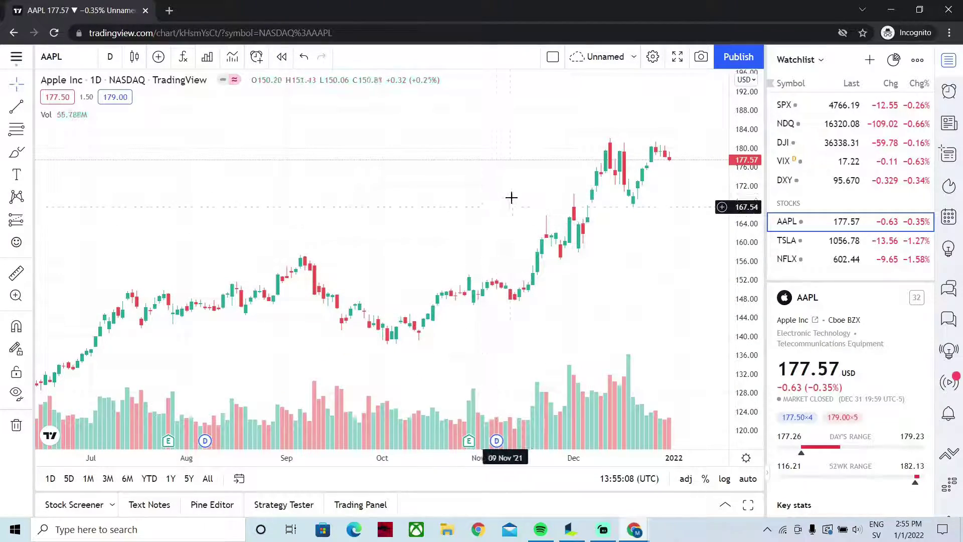
Pan the AAPL chart and compress its price and time scales to bring more price history into view
left_click_drag(511, 197, 484, 196)
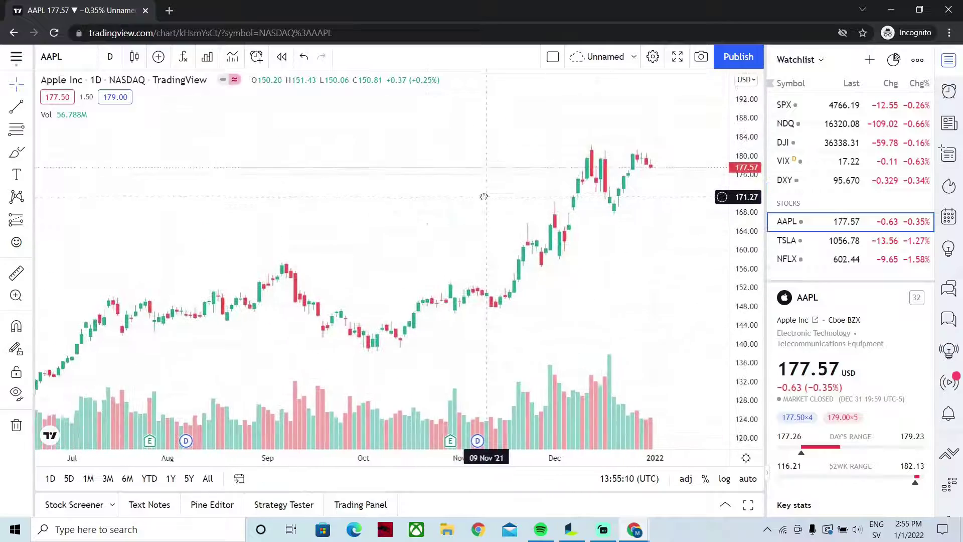
left_click_drag(527, 155, 437, 159)
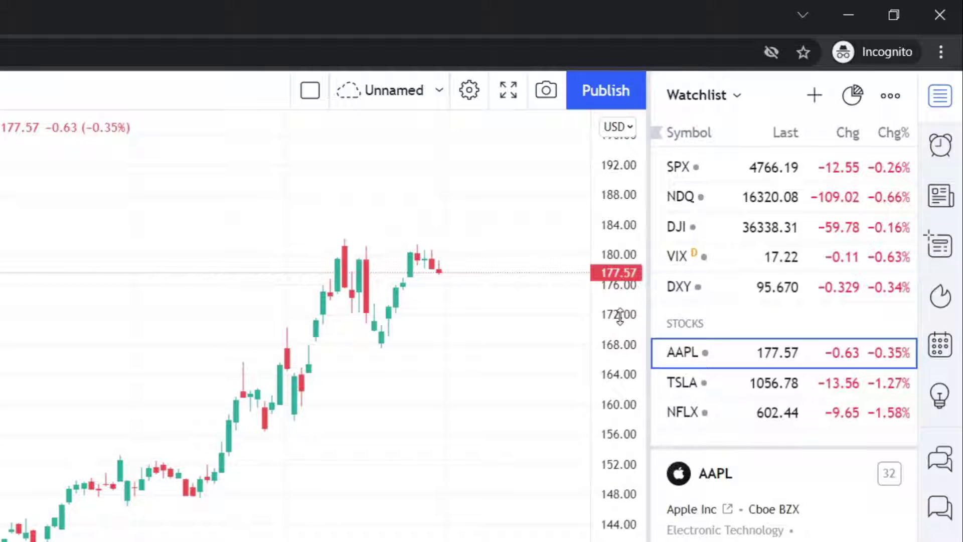
left_click_drag(620, 316, 685, 354)
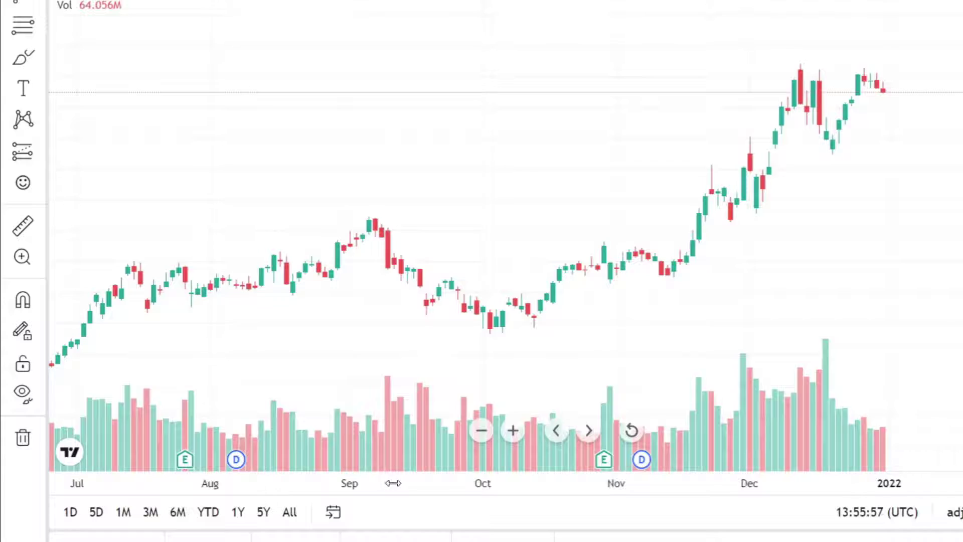
left_click_drag(261, 458, 388, 454)
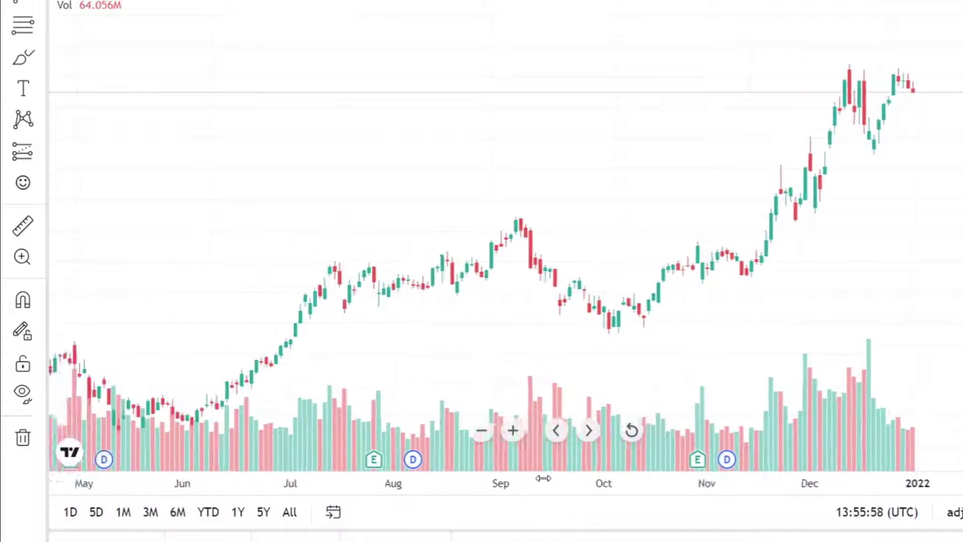
left_click_drag(543, 478, 707, 412)
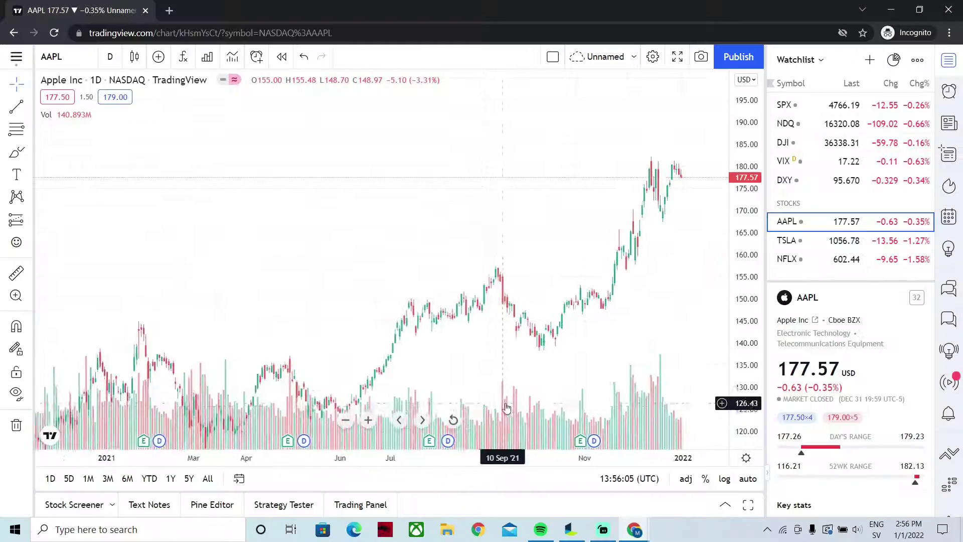
Move through the 2021 AAPL candles at different zoom levels and go back to the older price history
left_click(29, 84)
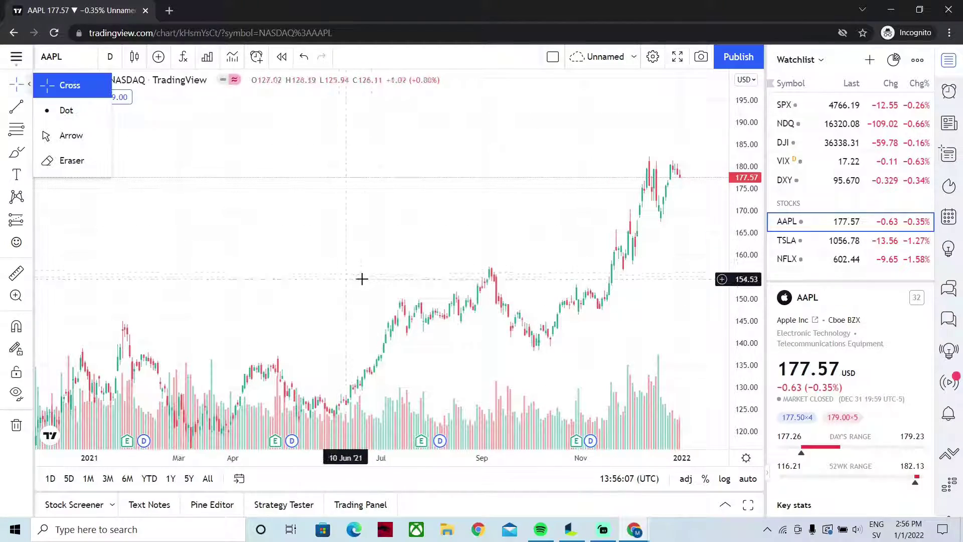
left_click_drag(362, 278, 497, 219)
left_click_drag(269, 284, 257, 322)
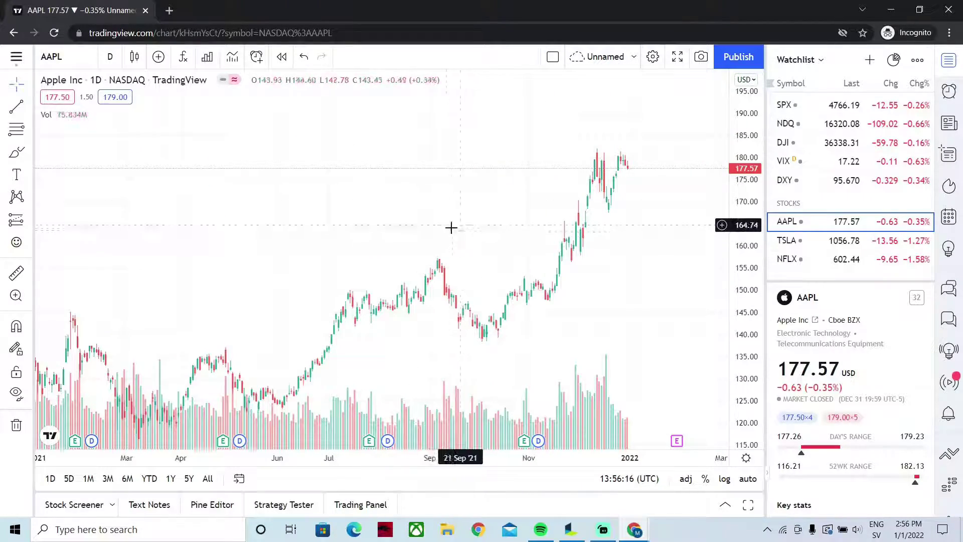
scroll(444, 230, "down", 5)
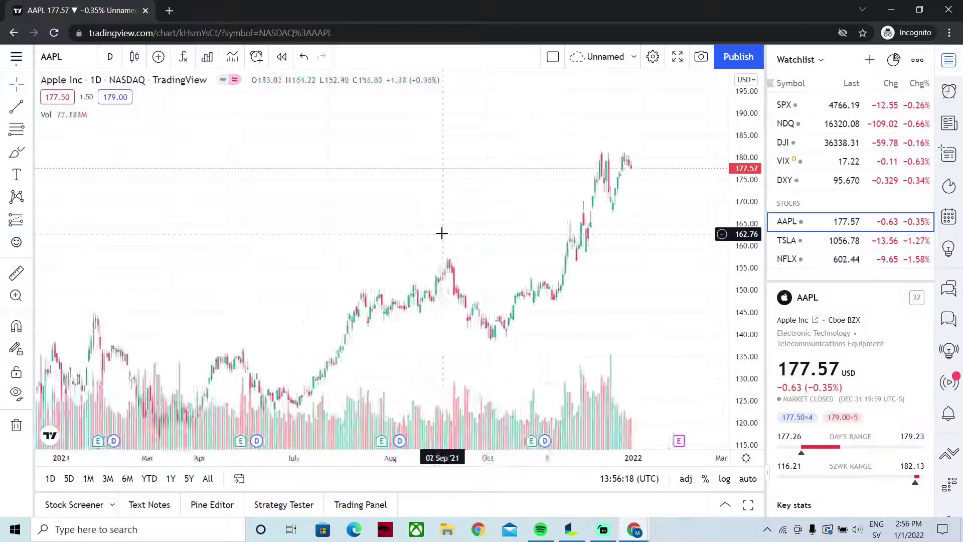
scroll(442, 234, "up", 3)
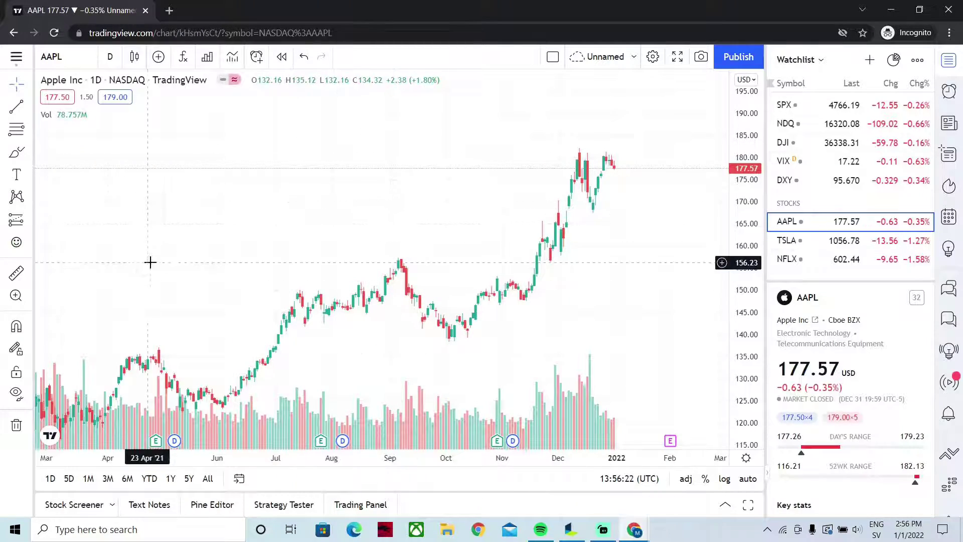
scroll(230, 206, "left", 5)
scroll(268, 254, "right", 5)
scroll(306, 229, "down", 3)
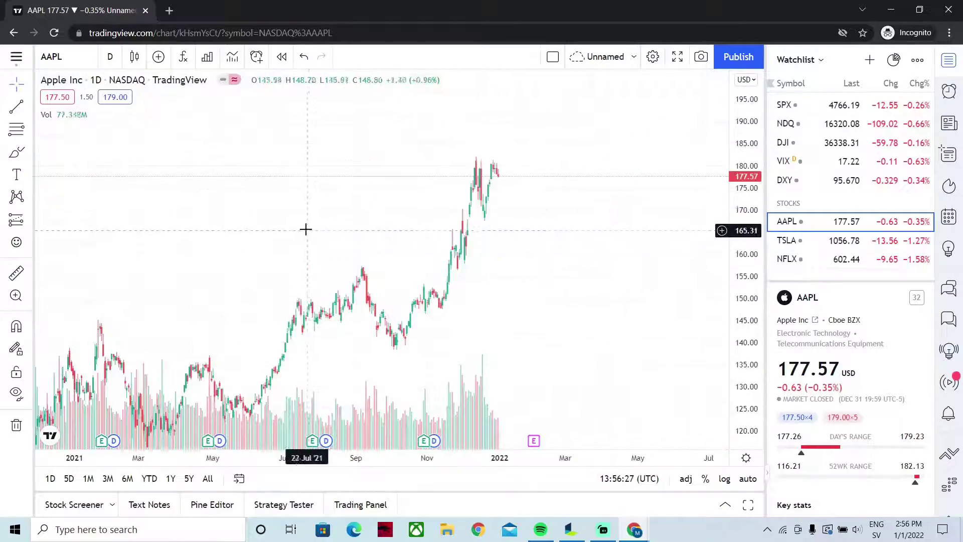
scroll(306, 229, "left", 10)
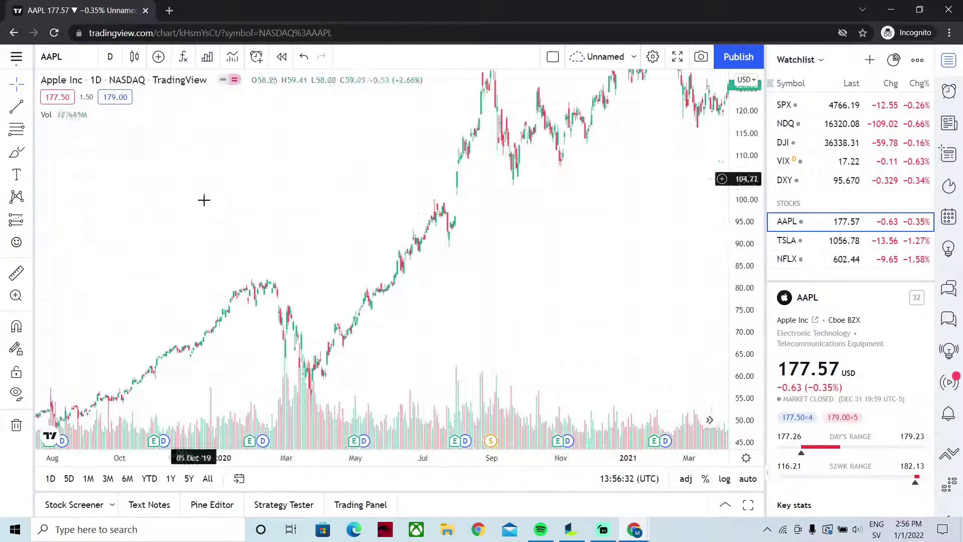
Inspect the 2019-2020 AAPL price history with a compressed price scale and return to the latest candles of 2021
left_click_drag(144, 191, 99, 216)
scroll(391, 202, "left", 3)
scroll(393, 206, "right", 2)
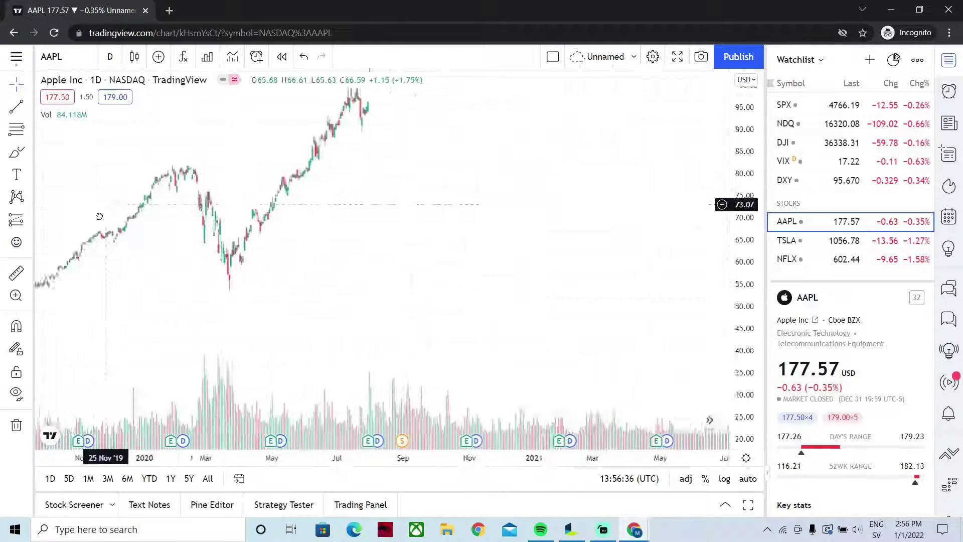
left_click_drag(744, 163, 743, 236)
left_click_drag(619, 248, 458, 375)
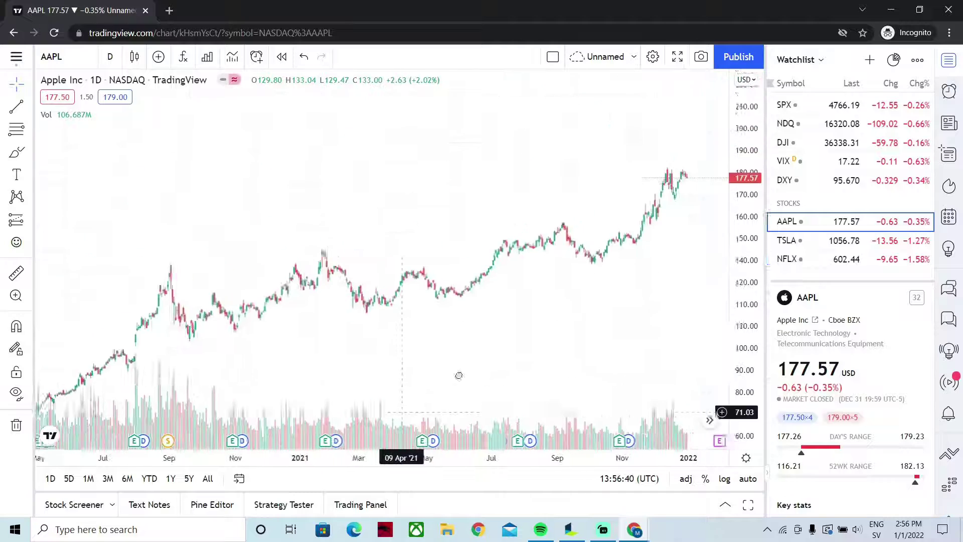
scroll(458, 375, "right", 3)
scroll(557, 173, "up", 5)
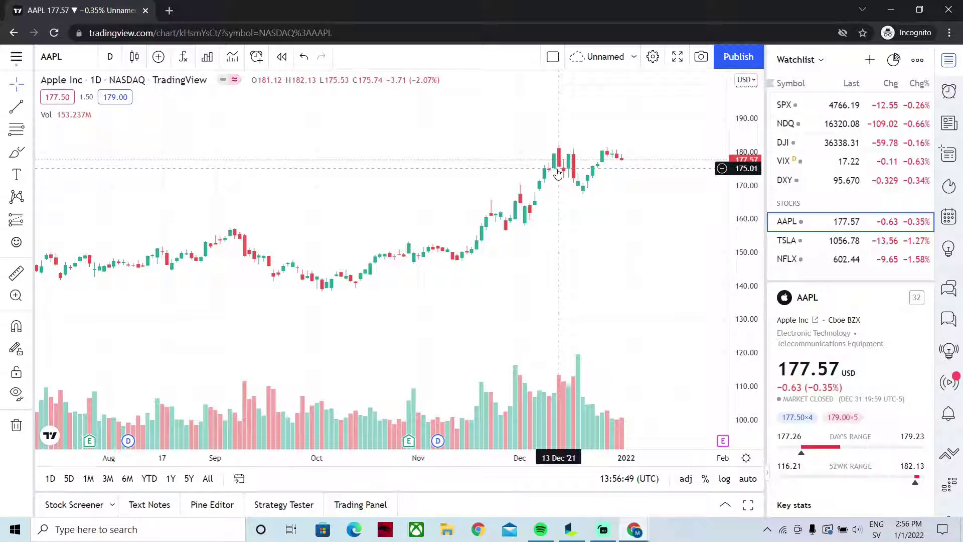
Circle the September-to-December volume bars with the Brush, undo it, and repeat with a smaller loop that is also undone
key("alt+b")
mouse_move(589, 334)
left_mouse_down()
mouse_move(217, 371)
mouse_move(316, 428)
mouse_move(666, 404)
mouse_move(499, 346)
left_mouse_up()
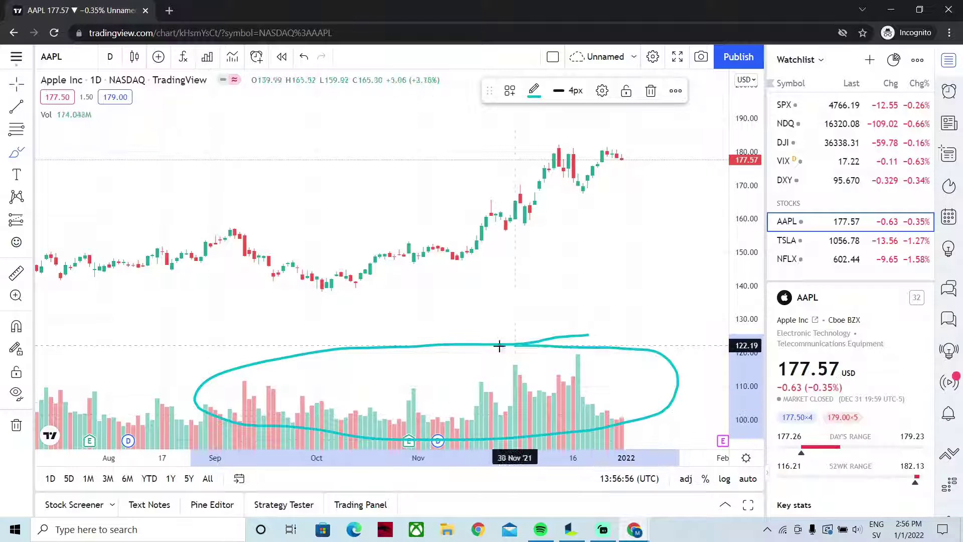
key("ctrl+z")
mouse_move(609, 344)
left_mouse_down()
mouse_move(468, 359)
mouse_move(406, 429)
mouse_move(639, 359)
mouse_move(539, 349)
left_mouse_up()
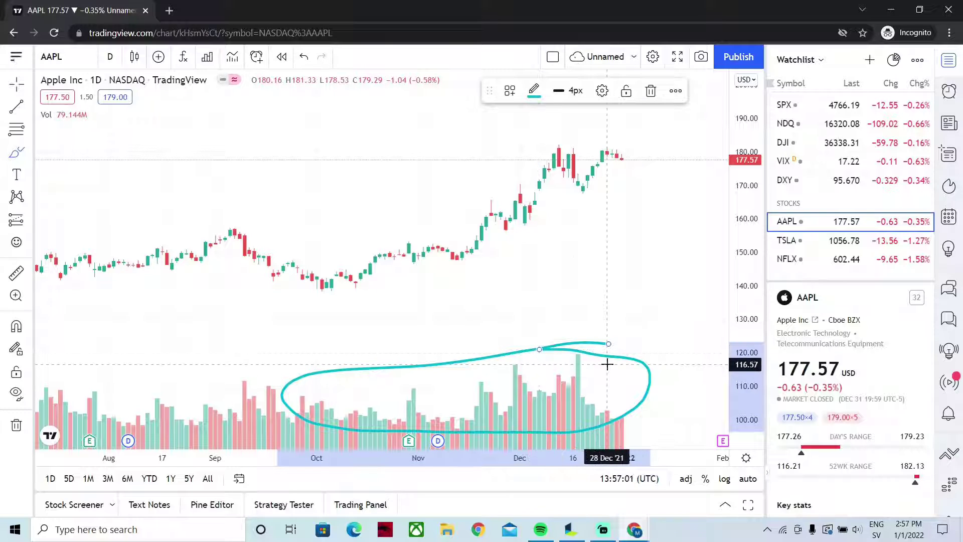
key("ctrl+z")
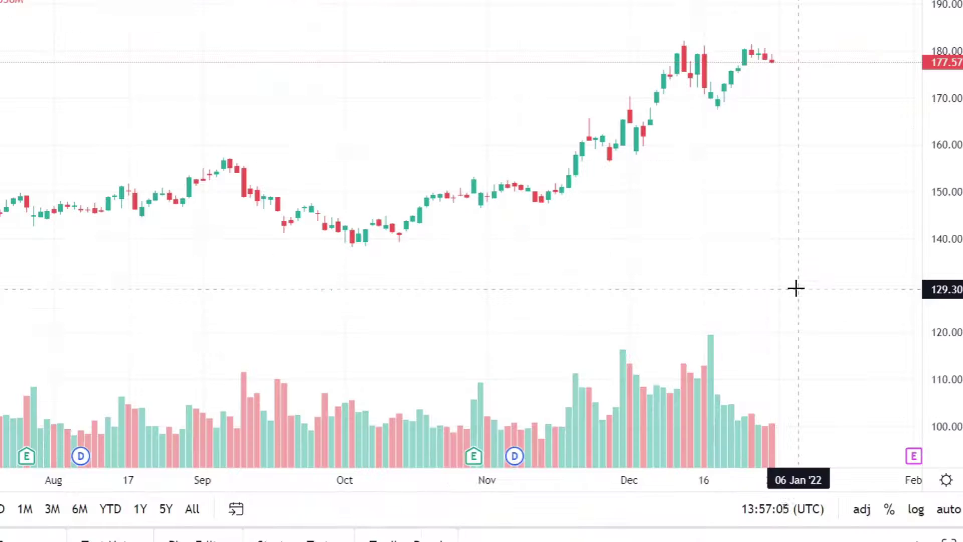
Brush a temporary loop around the late-November-to-December volume bars and a temporary arrow onto the tallest December bar, removing both drawings
left_click_drag(622, 335, 462, 368)
mouse_move(549, 353)
left_mouse_down()
mouse_move(733, 391)
mouse_move(737, 291)
left_mouse_up()
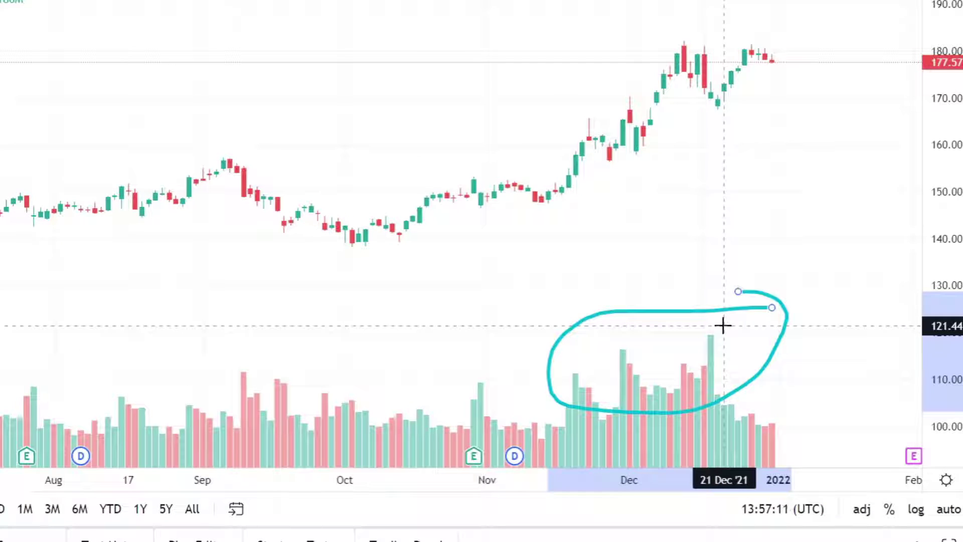
key("ctrl+z")
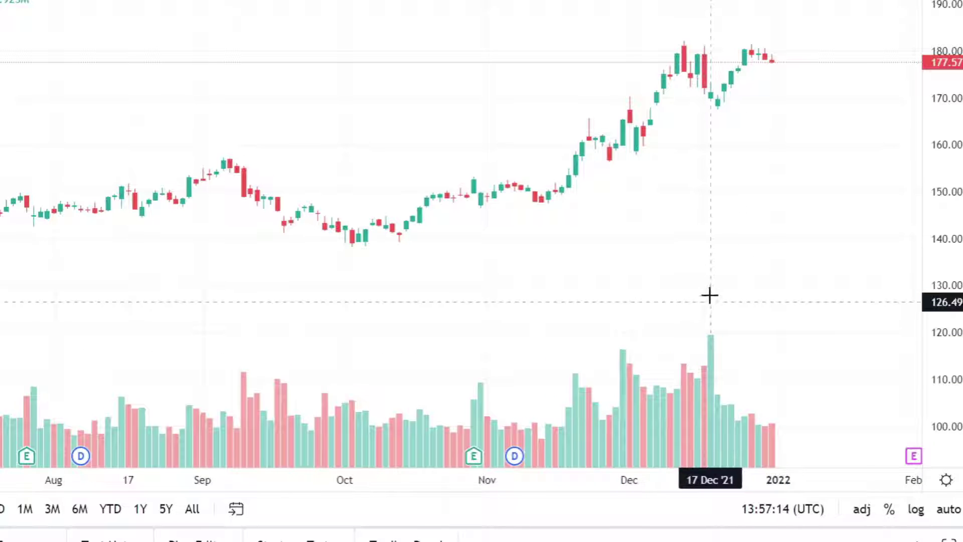
mouse_move(713, 181)
left_mouse_down()
mouse_move(714, 316)
mouse_move(693, 286)
mouse_move(798, 280)
left_mouse_up()
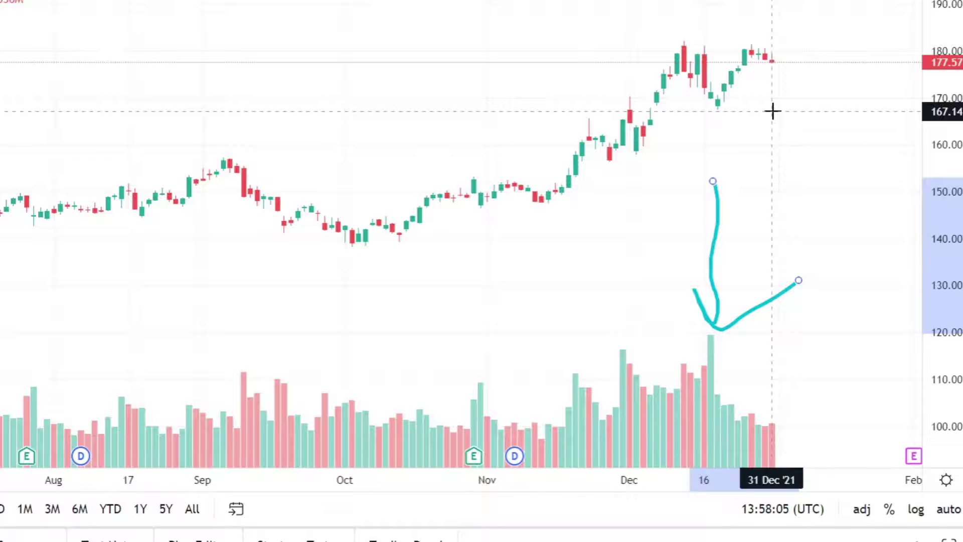
key("Delete")
Mark the November-to-December volume bars, the lower late-December bars and the December peaks with temporary Brush strokes, removing each one
mouse_move(601, 332)
left_mouse_down()
mouse_move(484, 340)
mouse_move(477, 408)
mouse_move(544, 314)
left_mouse_up()
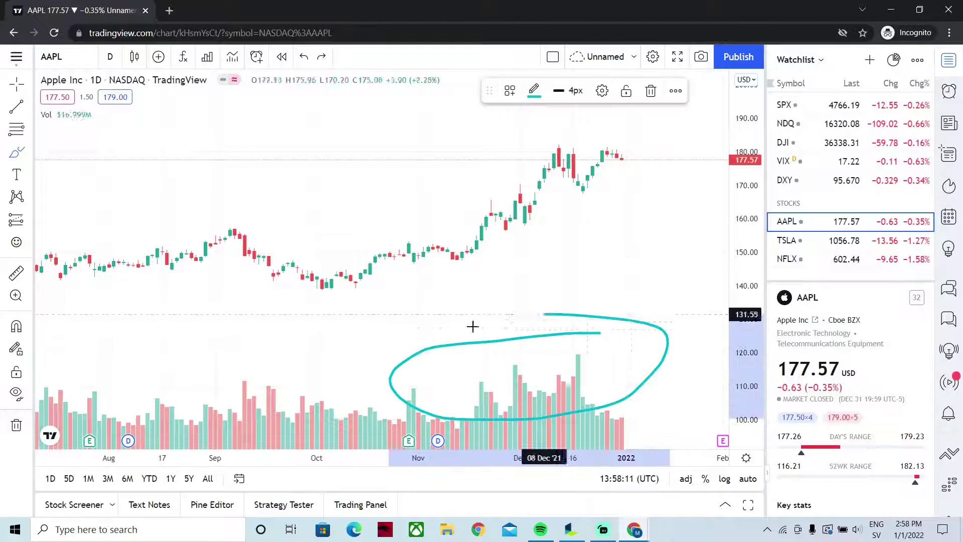
key("Delete")
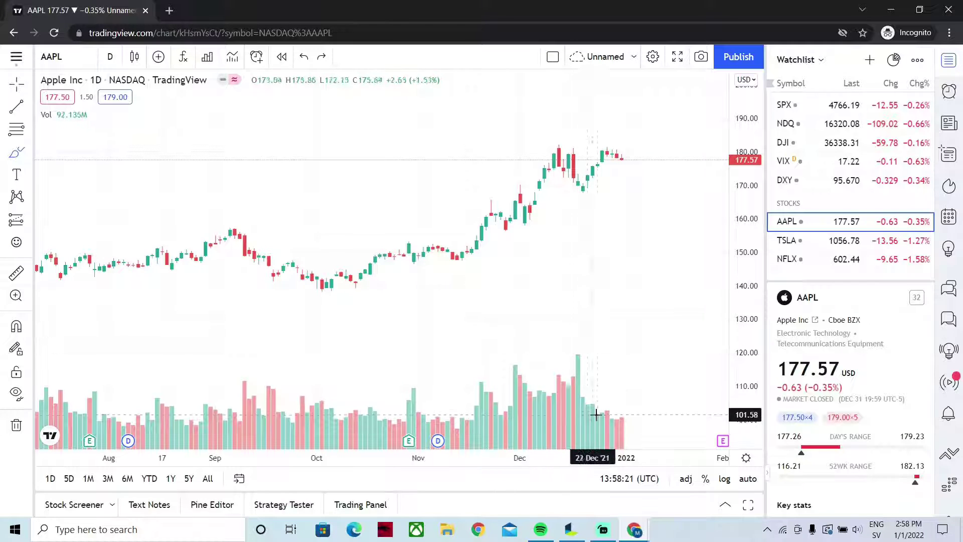
left_click_drag(600, 416, 684, 418)
key("Delete")
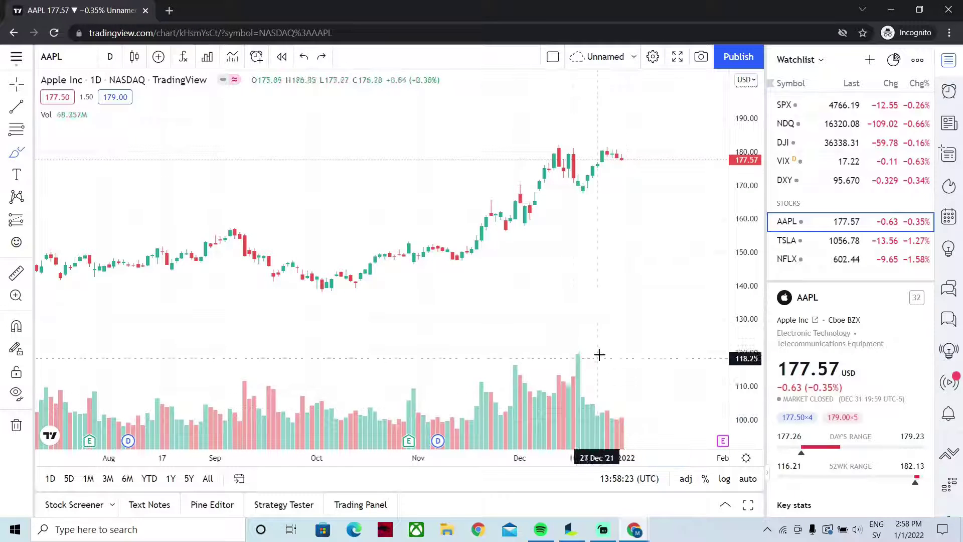
mouse_move(599, 343)
left_mouse_down()
mouse_move(531, 378)
mouse_move(515, 337)
left_mouse_up()
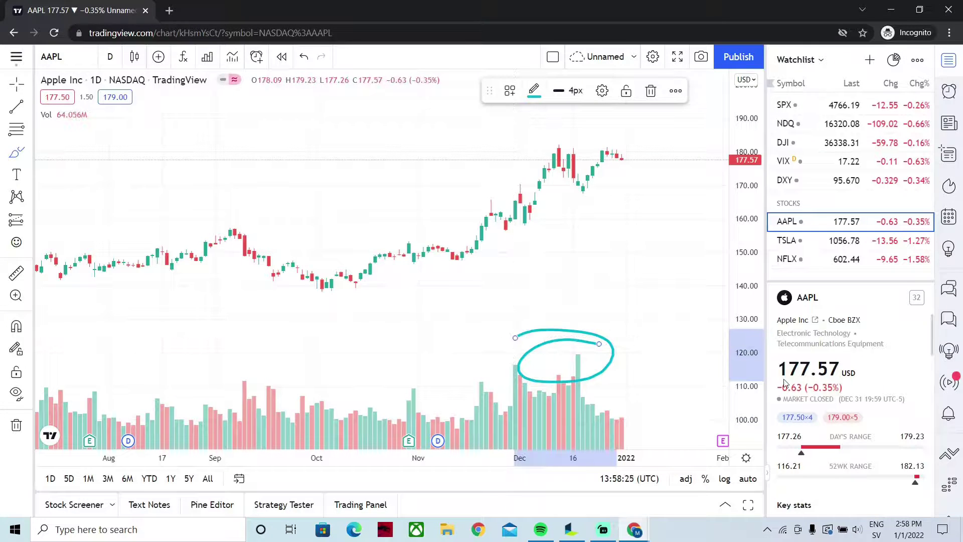
key("ctrl+z")
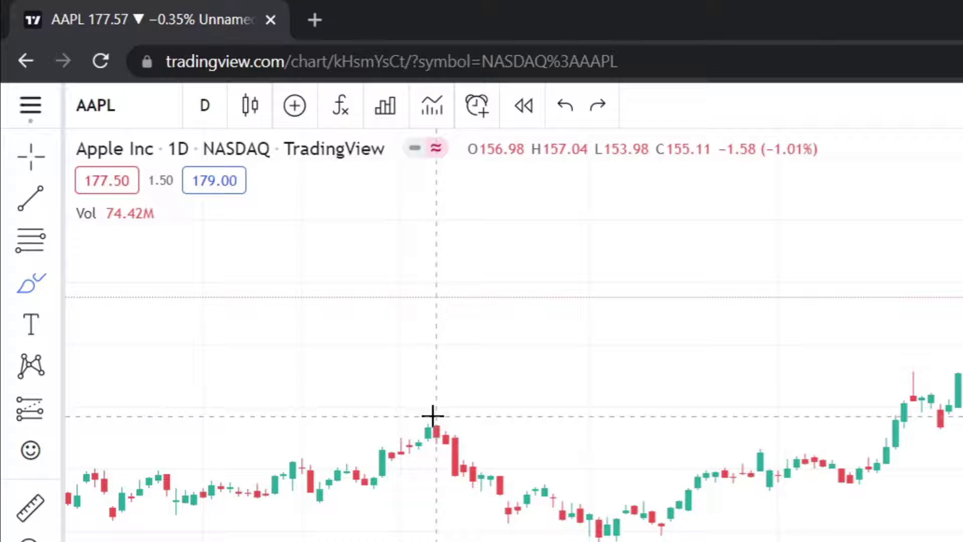
Hide the volume indicator on the AAPL chart
mouse_move(77, 226)
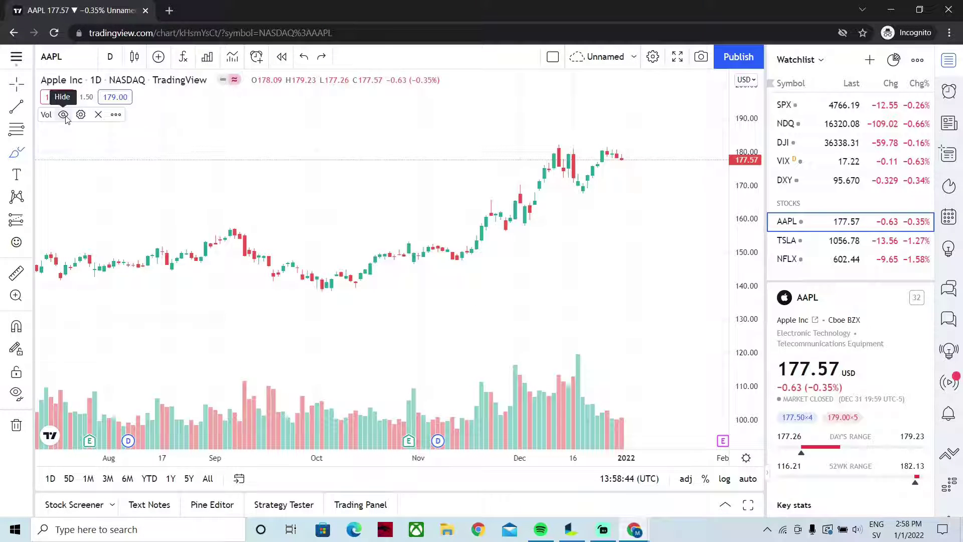
left_click(64, 115)
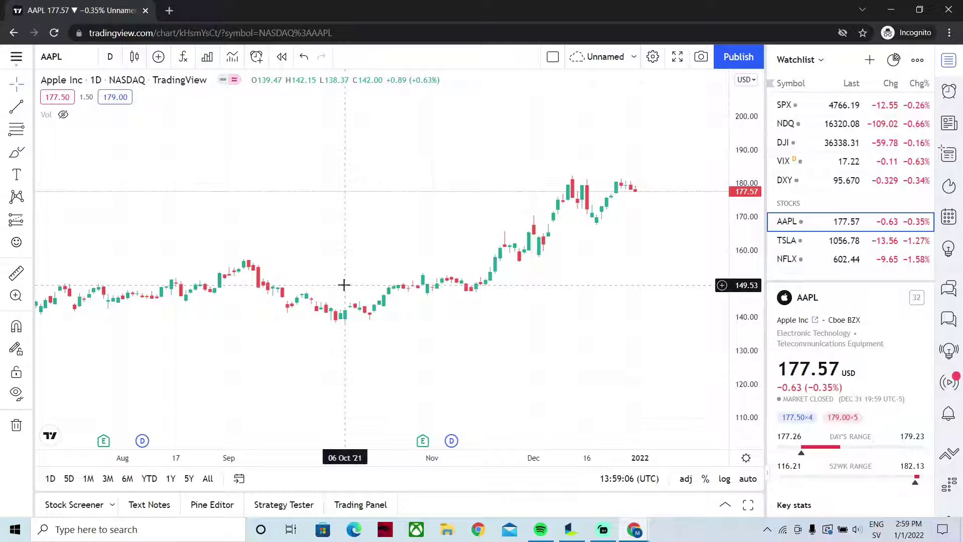
Circle the October-to-December price rise with the Brush and undo the loop
left_click(17, 152)
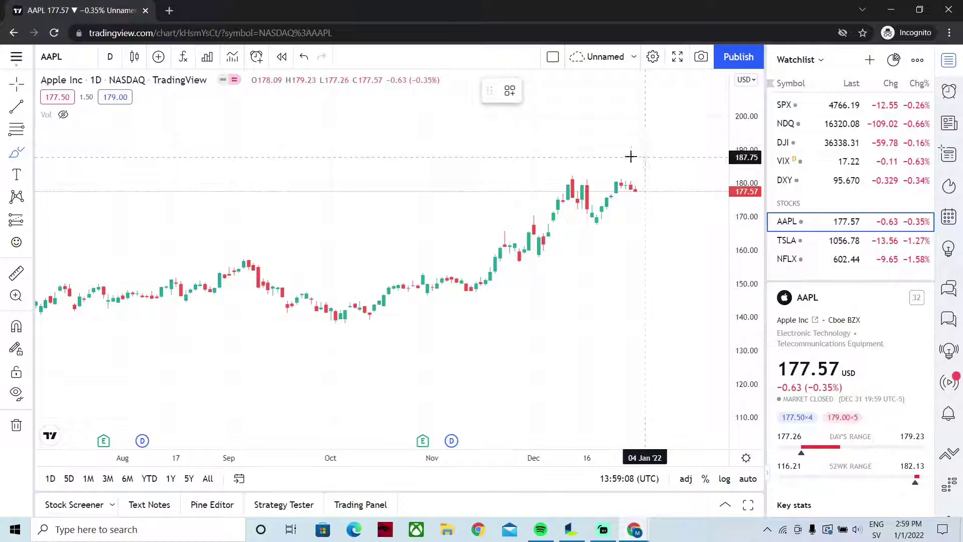
mouse_move(641, 157)
left_mouse_down()
mouse_move(318, 243)
mouse_move(534, 129)
left_mouse_up()
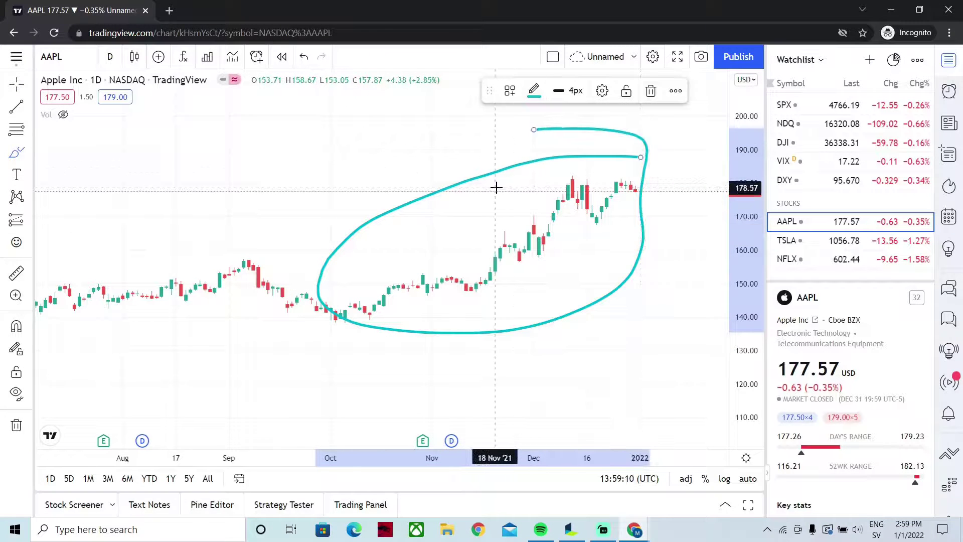
key("ctrl+z")
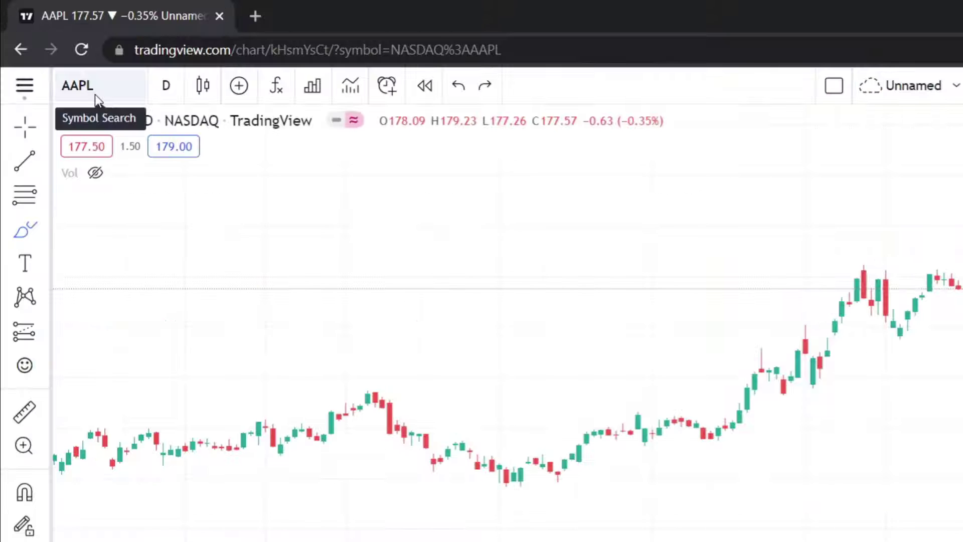
Set the AAPL chart interval to 1 hour and stretch the price scale so the December candles appear taller
left_click(166, 95)
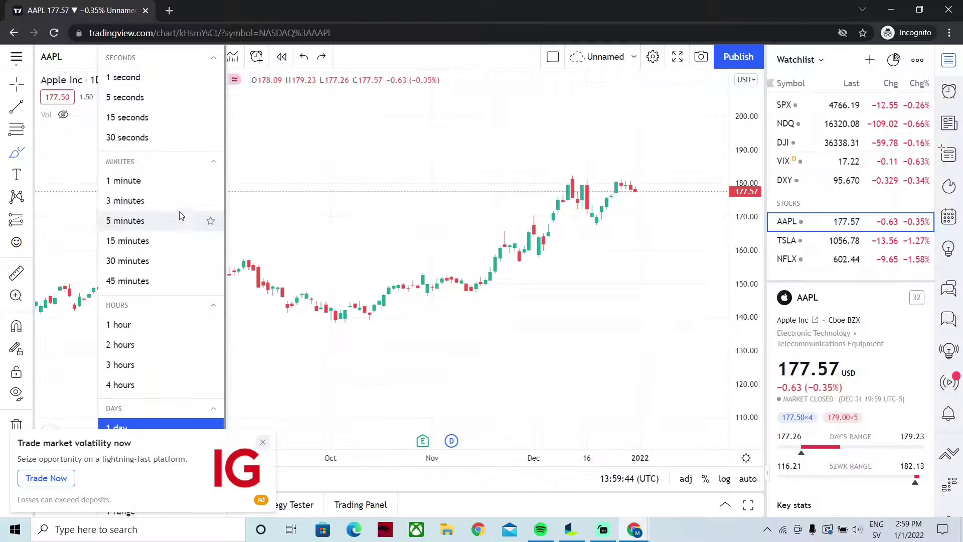
scroll(185, 260, "down", 1)
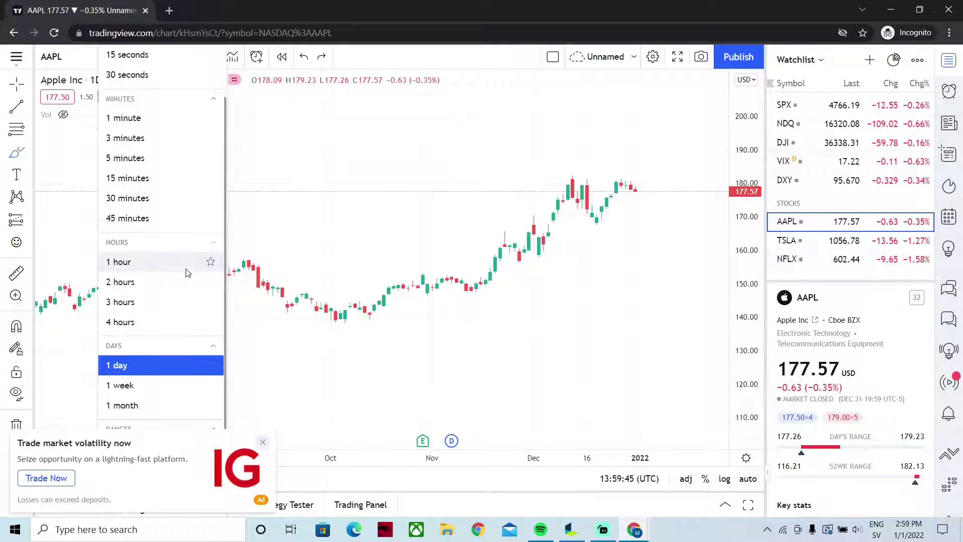
left_click(152, 266)
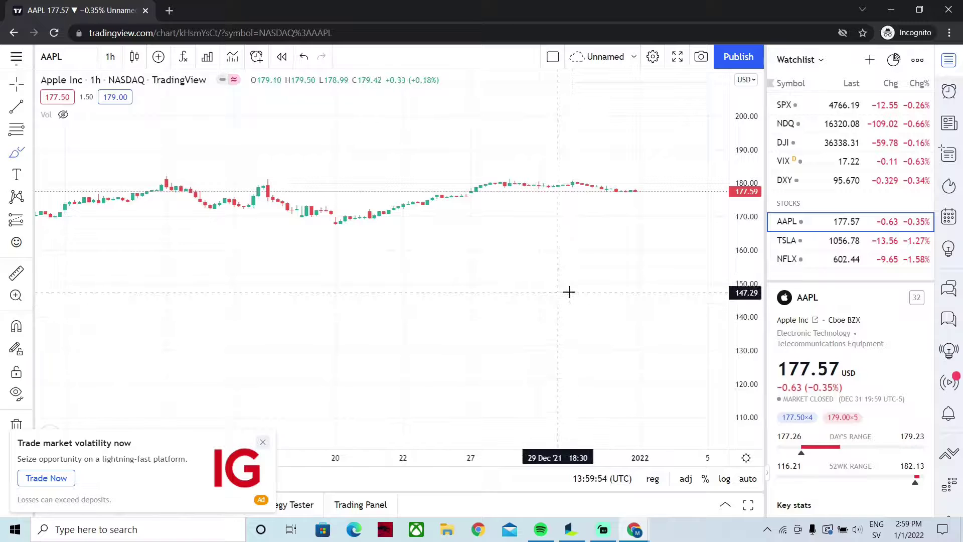
left_click_drag(221, 149, 228, 187)
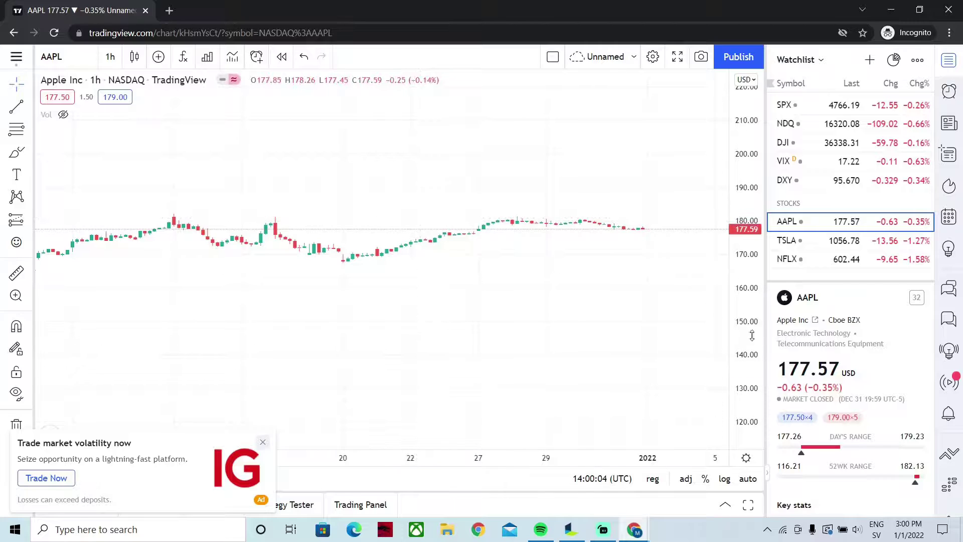
left_click_drag(740, 377, 741, 281)
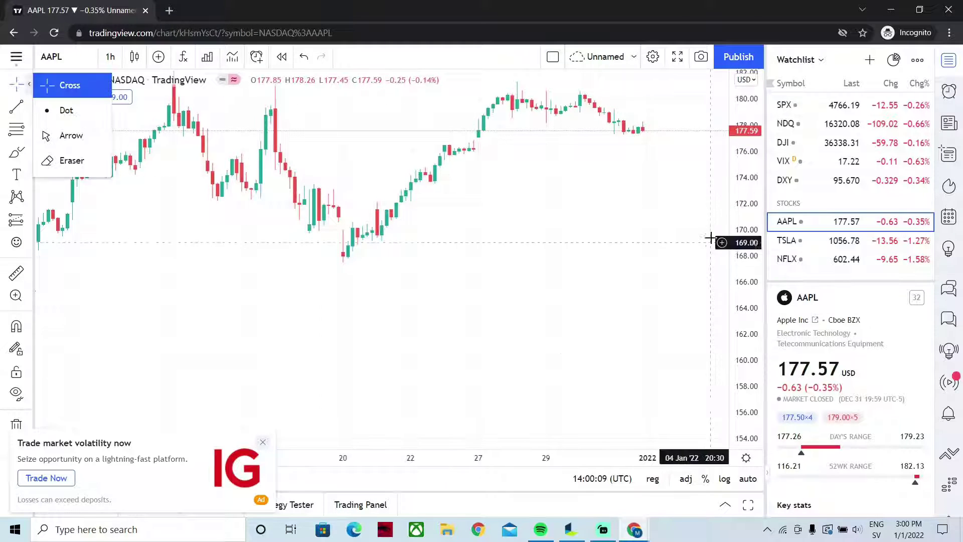
left_click_drag(740, 236, 508, 228)
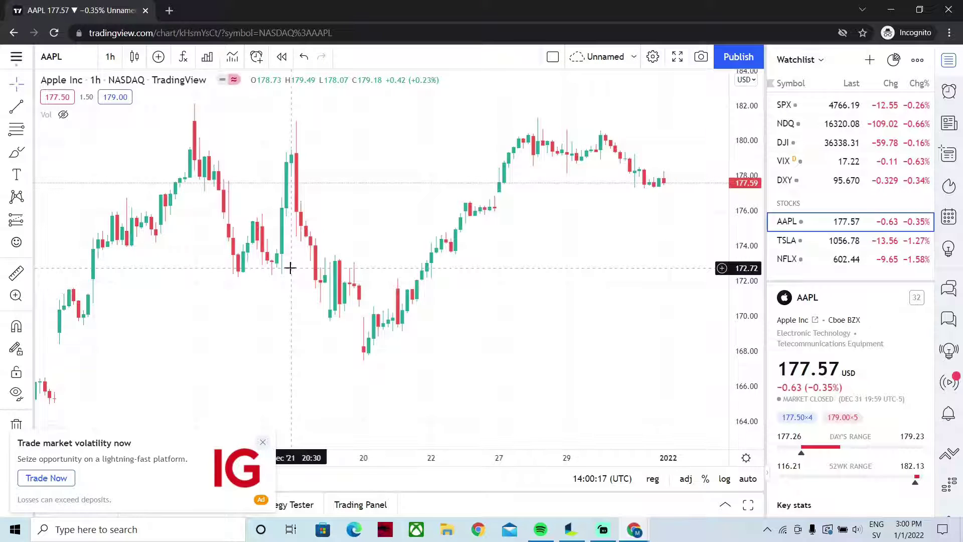
Set the AAPL chart interval to 5 minutes and reposition the candles in the view
left_click(109, 60)
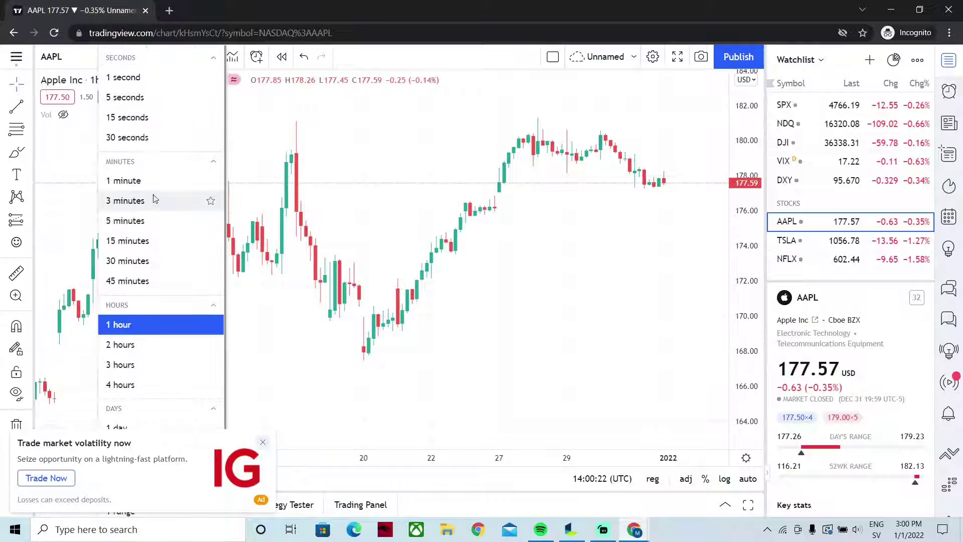
left_click(166, 222)
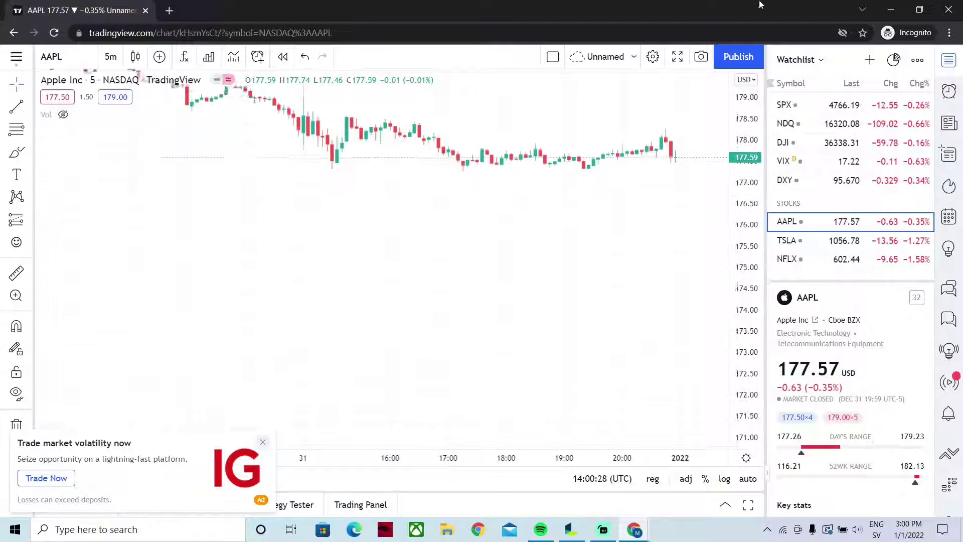
left_click_drag(596, 275, 580, 294)
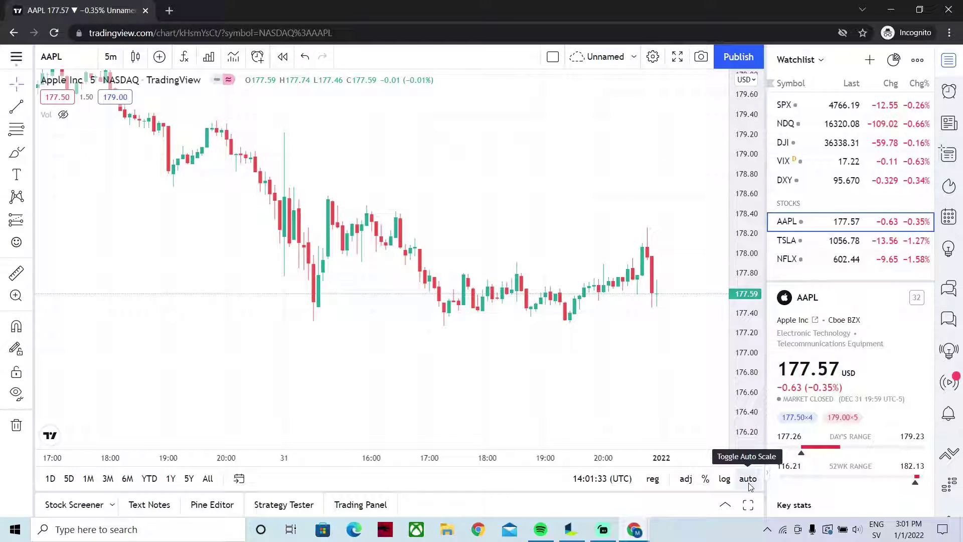
Turn on auto scaling for the price axis and browse the 5-minute history back to mid-December
left_click(685, 463)
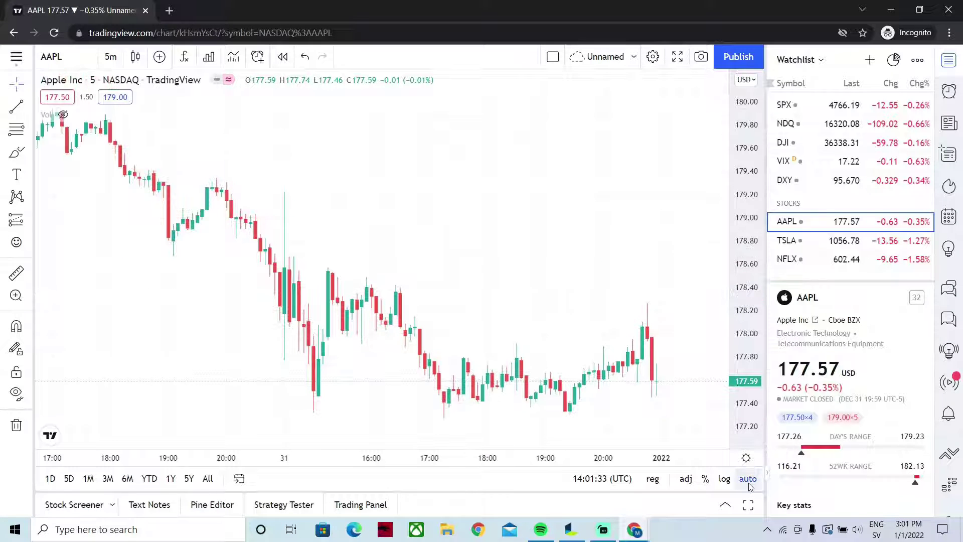
scroll(396, 213, "down", 5)
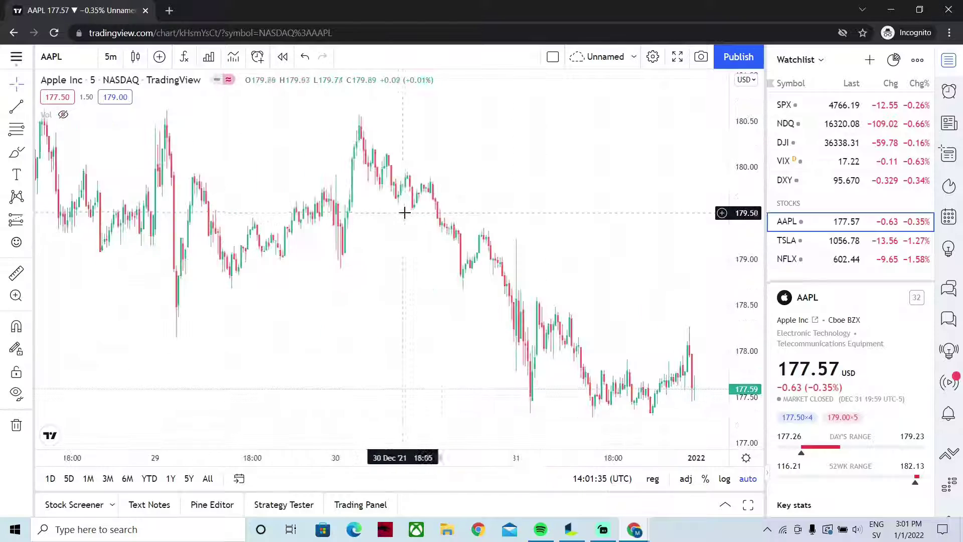
left_click_drag(383, 209, 348, 309)
scroll(563, 299, "right", 5)
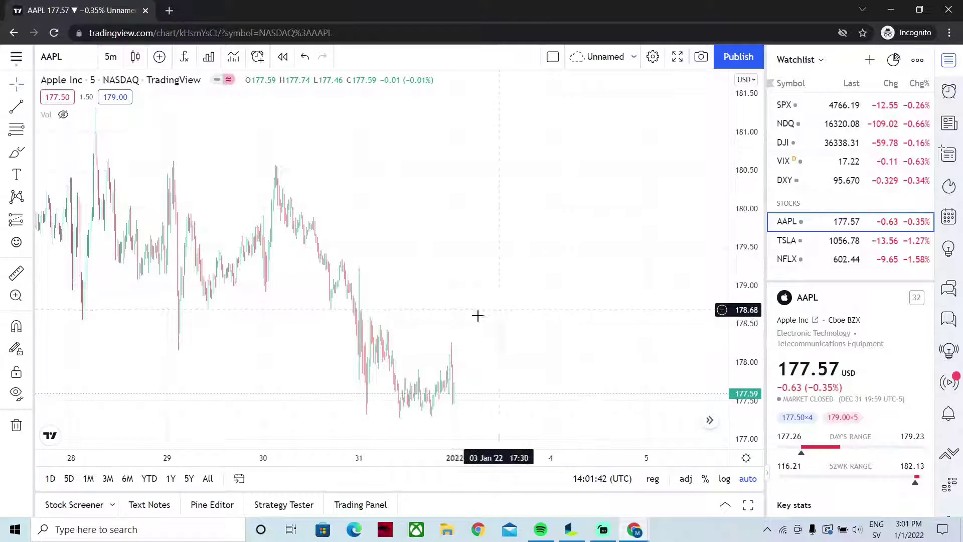
scroll(567, 293, "left", 5)
scroll(554, 311, "left", 10)
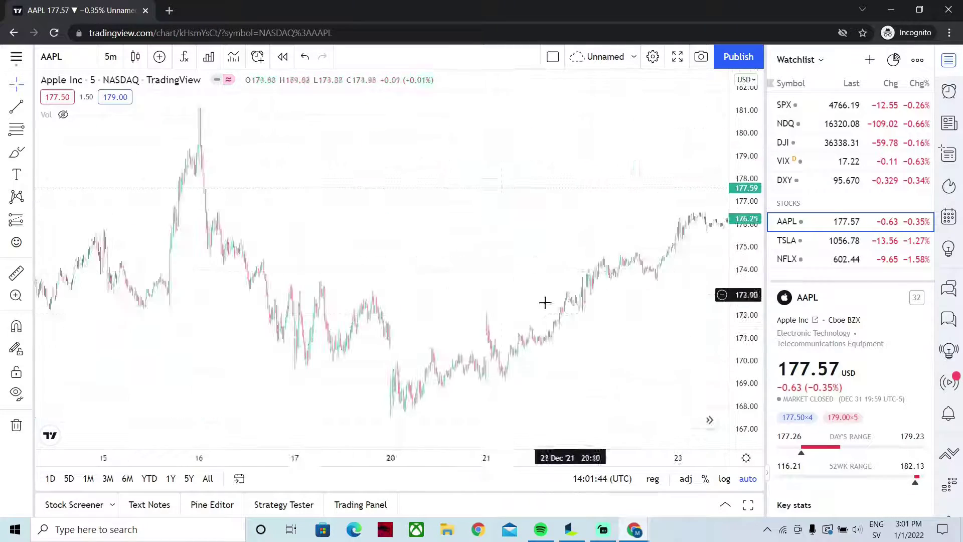
scroll(429, 321, "right", 10)
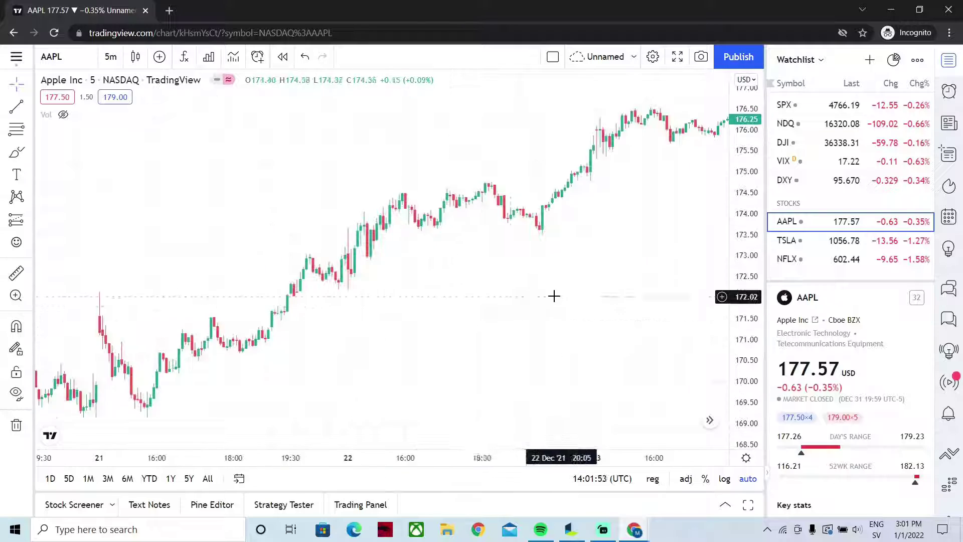
Return to the latest 5-minute candles, rescale the price and time axes manually, and try auto scaling to refit the prices
left_click_drag(560, 297, 215, 312)
left_click_drag(626, 333, 47, 308)
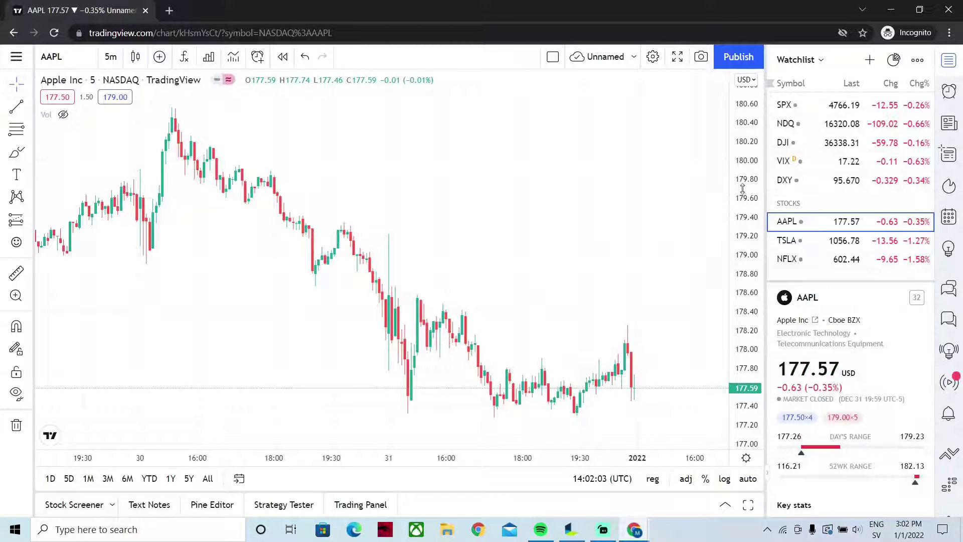
left_click_drag(743, 188, 735, 235)
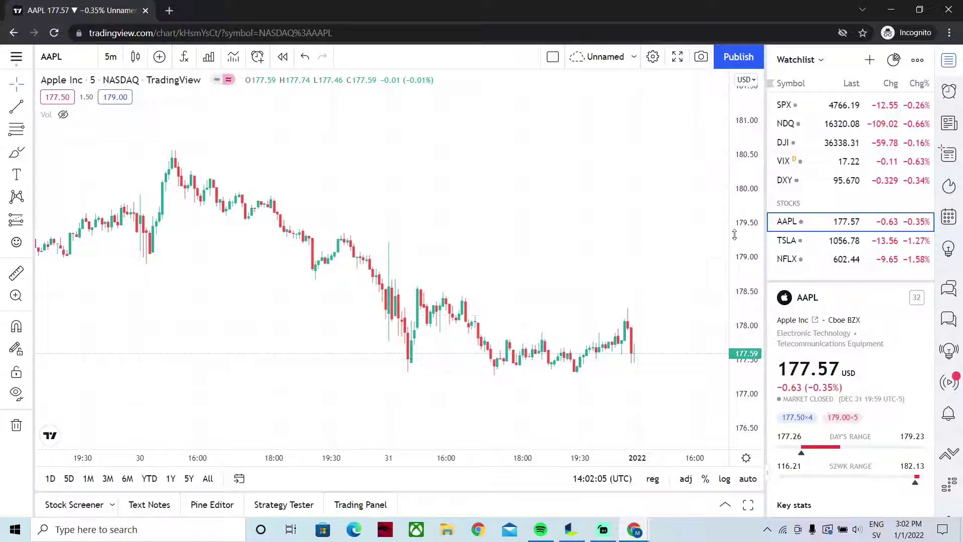
left_click_drag(382, 456, 436, 454)
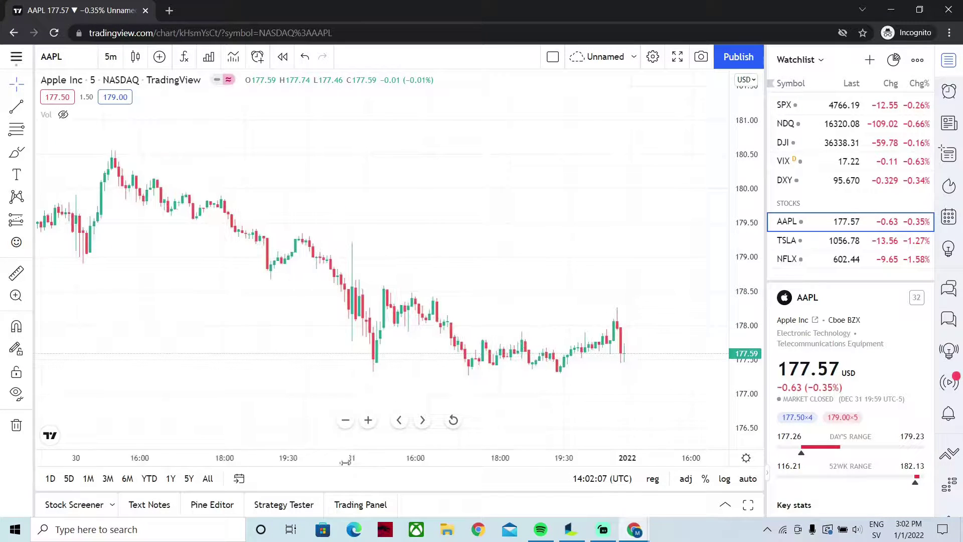
left_click(747, 481)
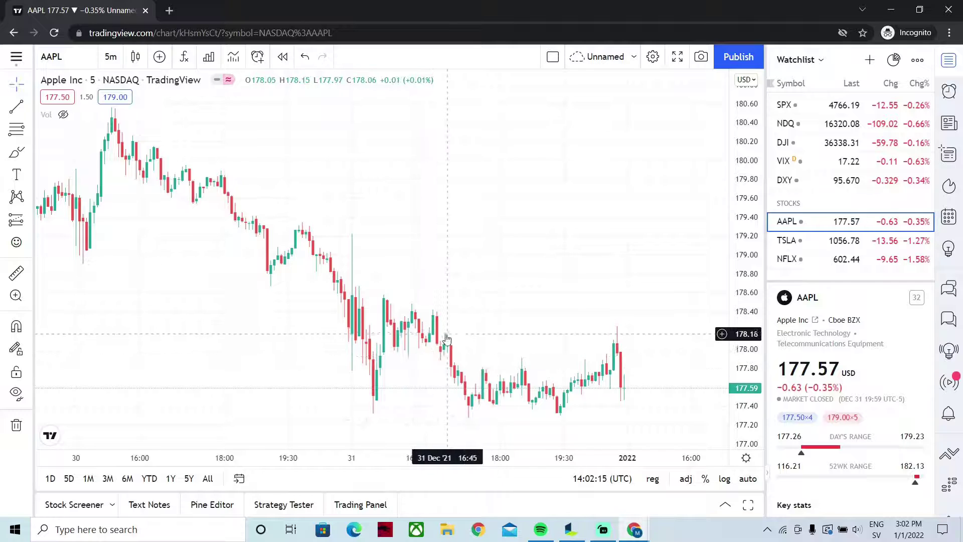
left_click(748, 478)
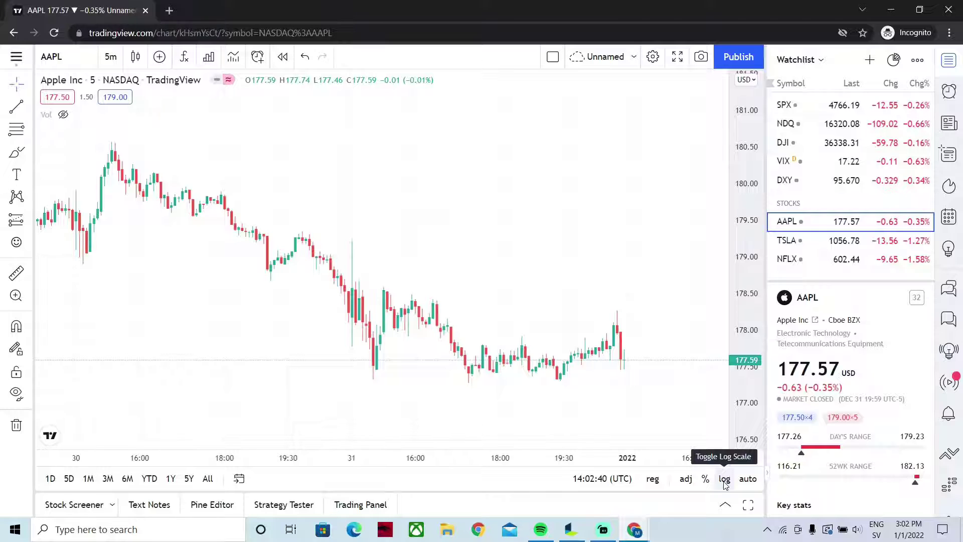
Turn on the logarithmic price scale and show AAPL's daily price history from about 2014 to 2022
left_click(724, 480)
scroll(682, 339, "down", 5)
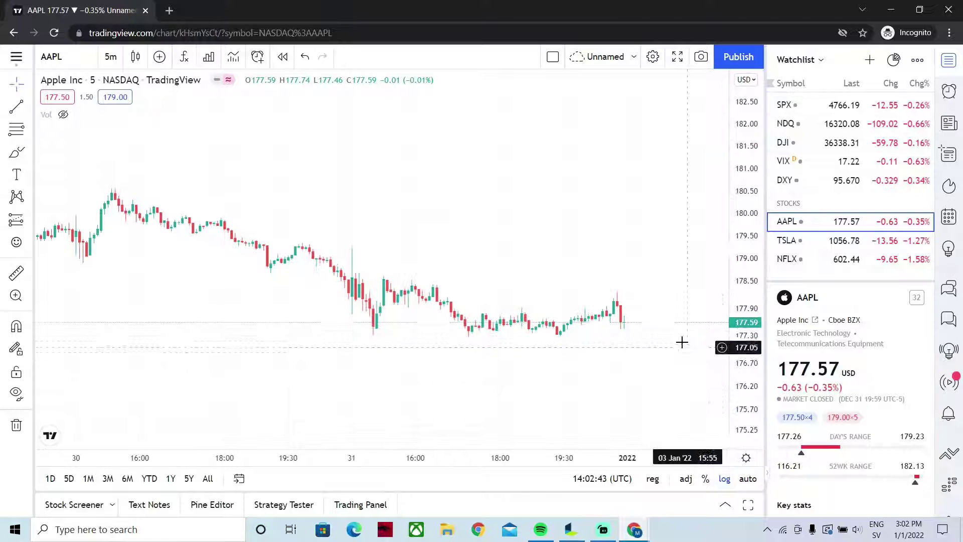
scroll(692, 321, "down", 5)
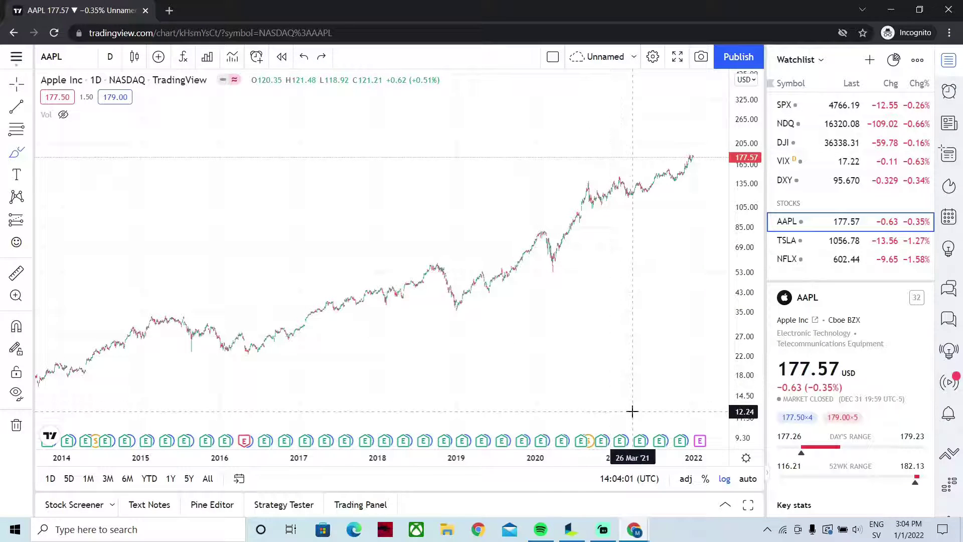
Brush two temporary upward arrows in the empty area below the 2021 prices, deleting each one
mouse_move(633, 409)
left_mouse_down()
mouse_move(632, 338)
mouse_move(602, 352)
mouse_move(661, 353)
left_mouse_up()
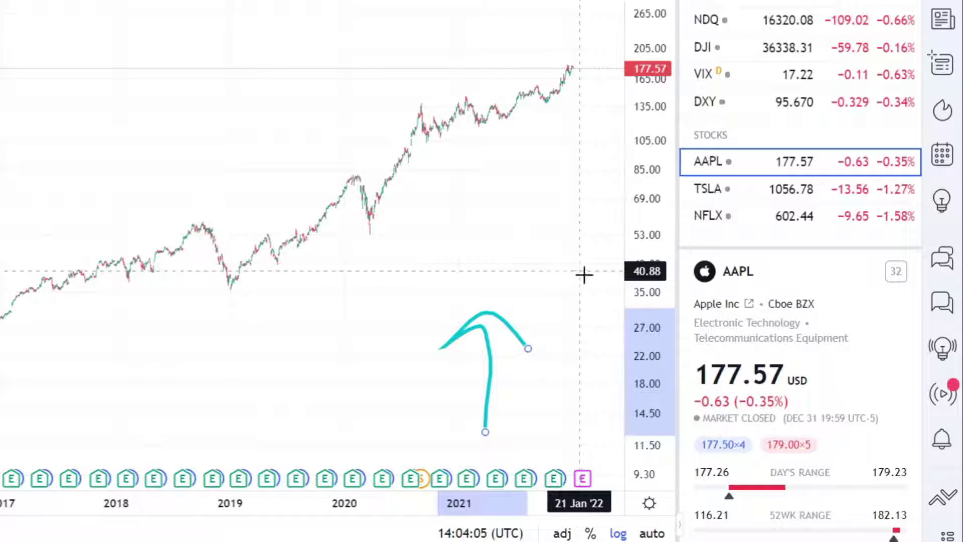
key("Delete")
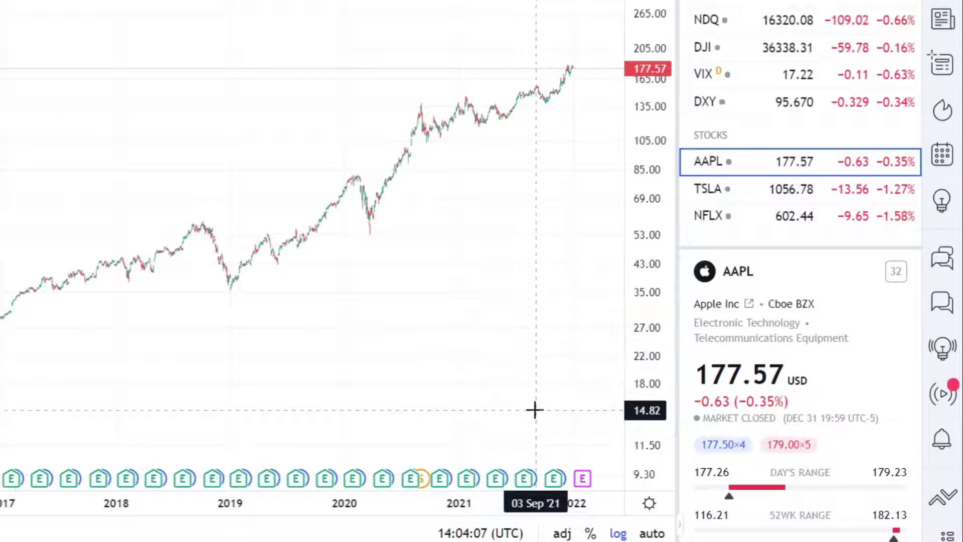
mouse_move(532, 412)
left_mouse_down()
mouse_move(533, 383)
mouse_move(518, 384)
mouse_move(565, 391)
left_mouse_up()
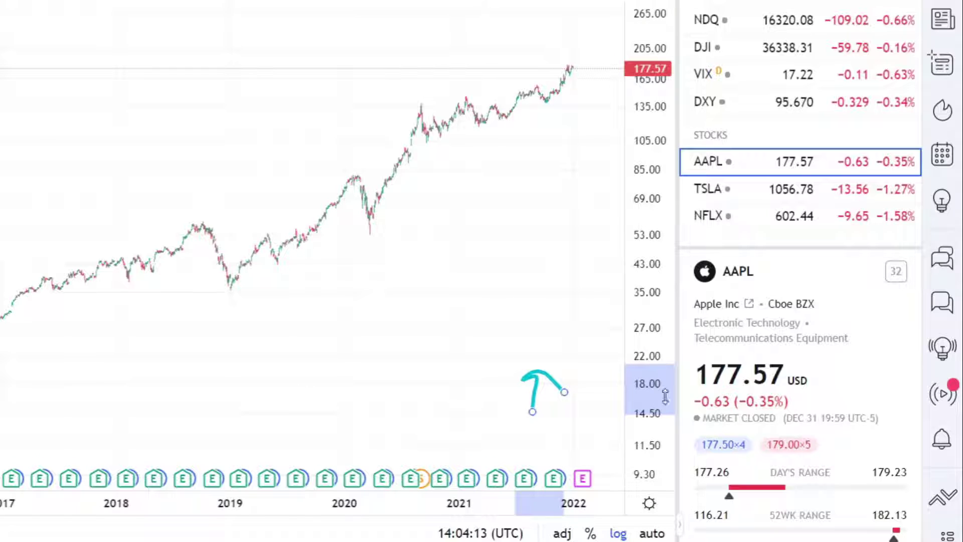
key("Delete")
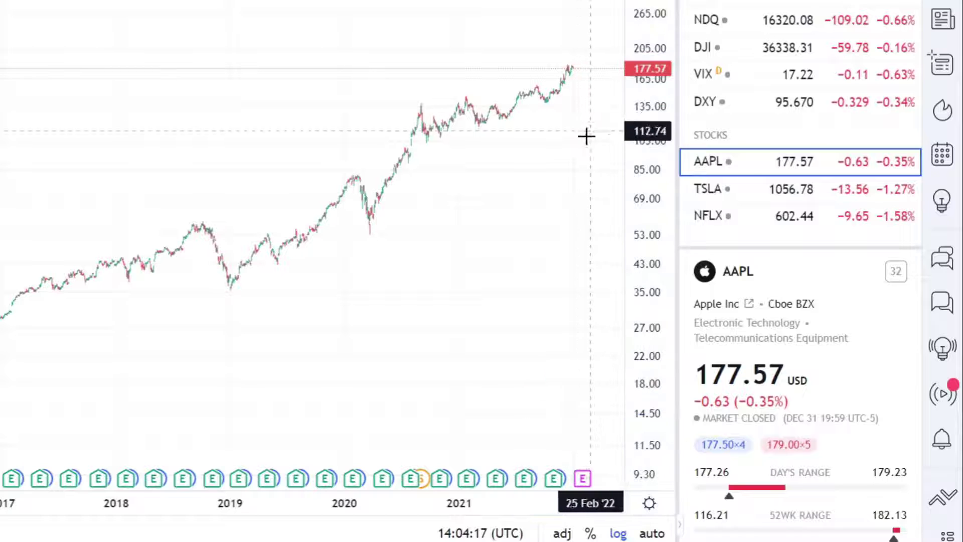
Brush temporary marks at the 2022 price peak and in the empty area below the 2021 prices
mouse_move(584, 135)
left_mouse_down()
mouse_move(572, 72)
mouse_move(612, 95)
left_mouse_up()
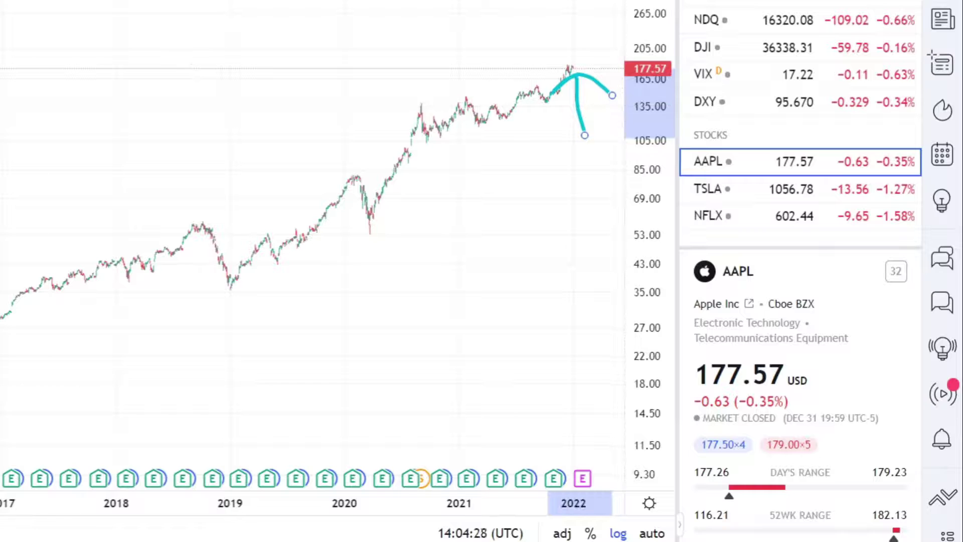
mouse_move(511, 384)
left_mouse_down()
mouse_move(510, 326)
mouse_move(541, 342)
mouse_move(549, 366)
left_mouse_up()
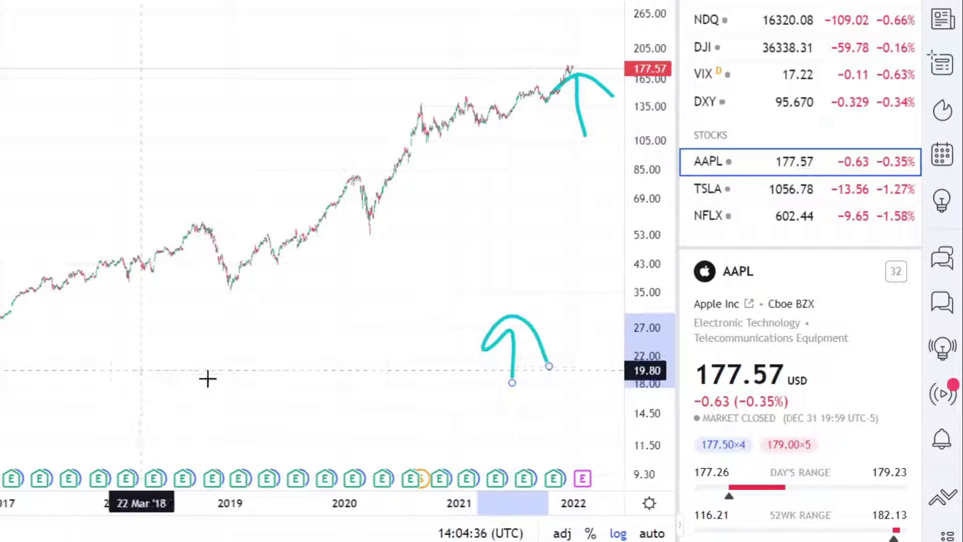
left_click_drag(492, 277, 558, 306)
mouse_move(605, 47)
left_mouse_down()
mouse_move(537, 103)
mouse_move(610, 50)
mouse_move(583, 42)
left_mouse_up()
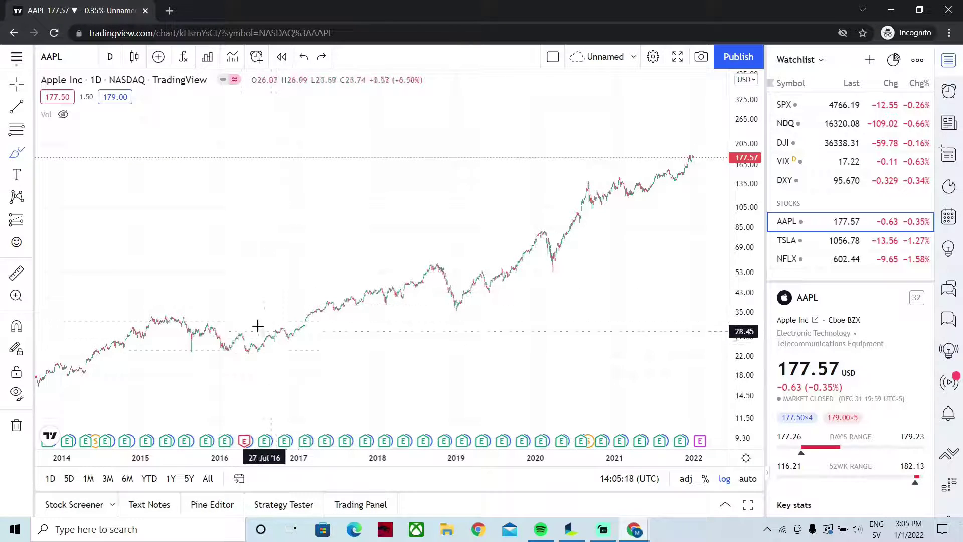
Circle the 2015-to-2016 price swings twice with the Brush, undoing each loop
mouse_move(250, 315)
left_mouse_down()
mouse_move(142, 323)
mouse_move(271, 359)
mouse_move(246, 323)
left_mouse_up()
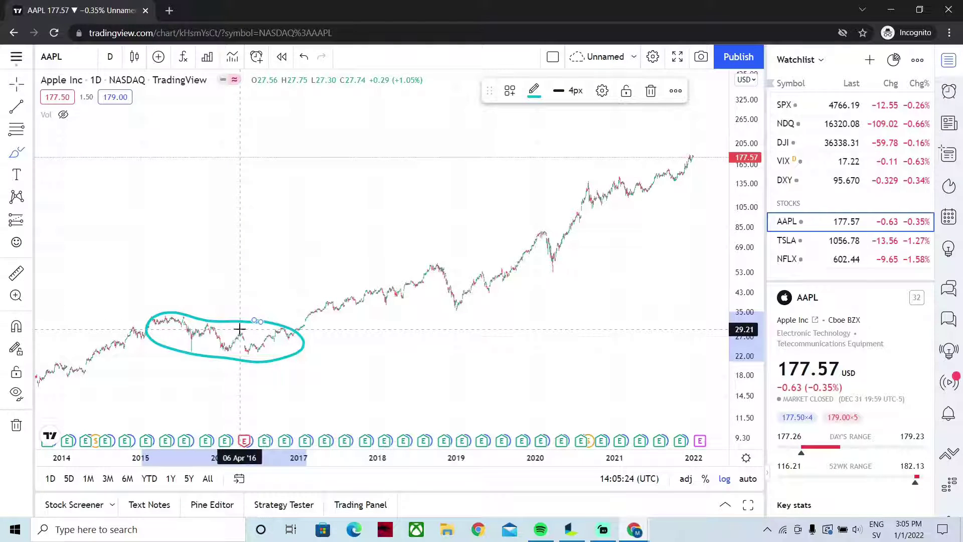
key("ctrl+z")
mouse_move(299, 307)
left_mouse_down()
mouse_move(182, 314)
mouse_move(256, 359)
mouse_move(296, 308)
left_mouse_up()
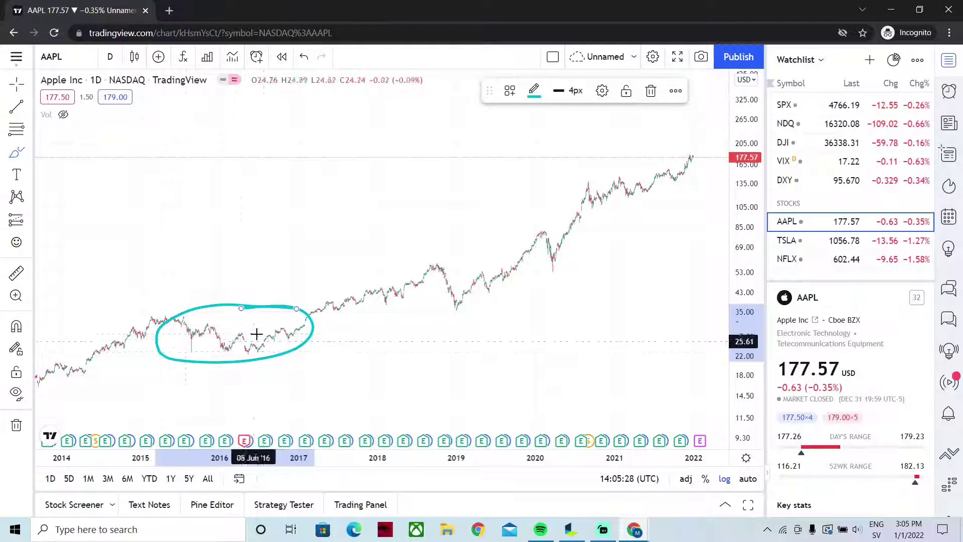
key("ctrl+z")
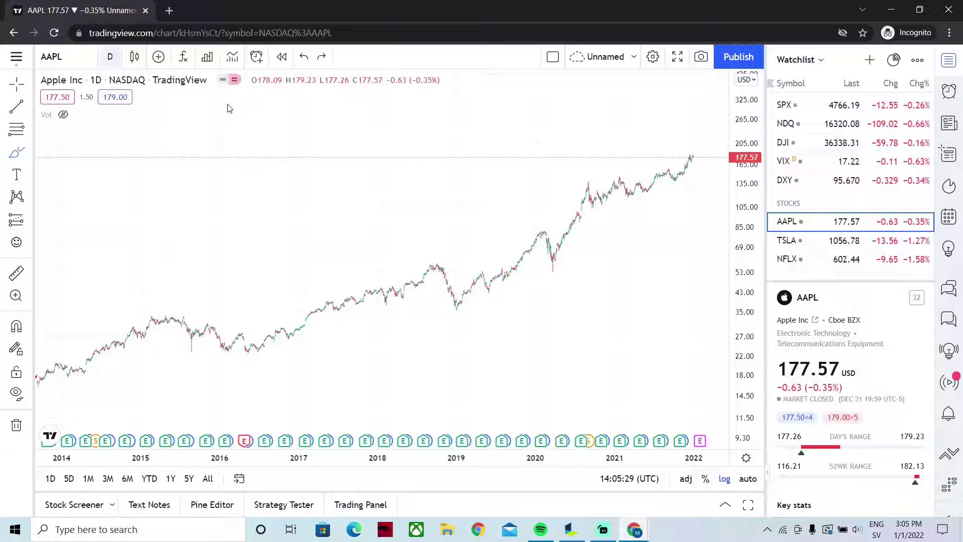
Turn off the logarithmic price scale and mark the chart with temporary Brush strokes, undoing them
left_click(727, 482)
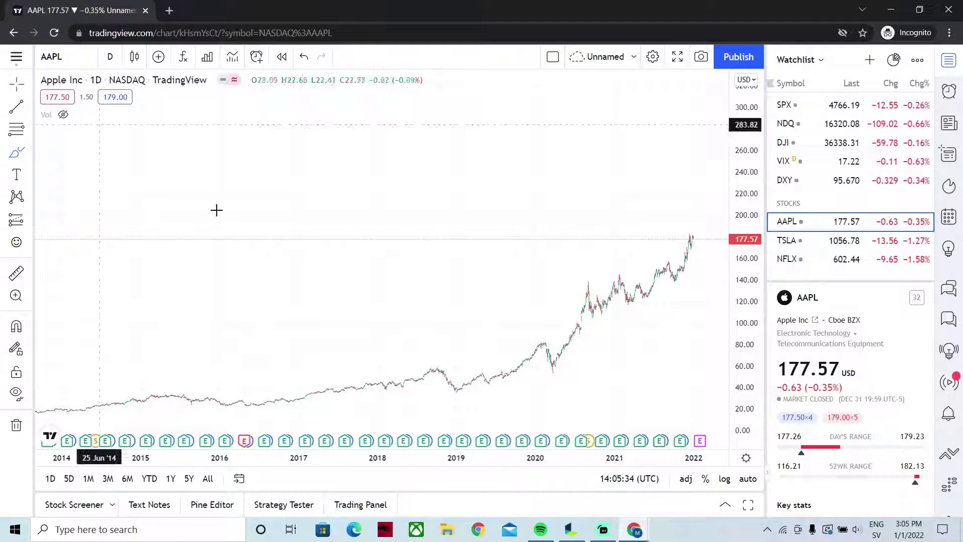
left_click_drag(215, 208, 383, 189)
mouse_move(381, 312)
left_mouse_down()
mouse_move(254, 316)
mouse_move(441, 327)
mouse_move(275, 314)
mouse_move(361, 318)
mouse_move(456, 337)
left_mouse_up()
key("ctrl+z")
key("ctrl+z")
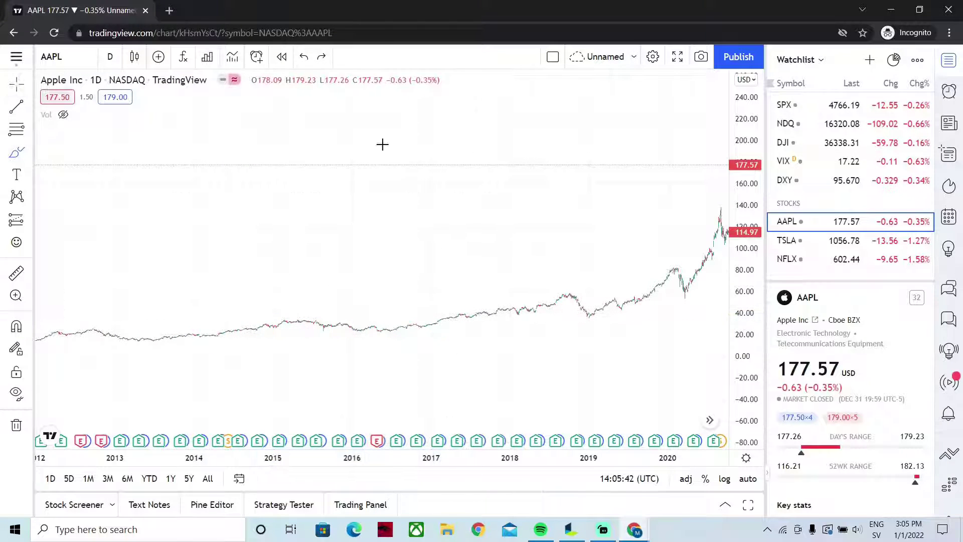
Circle the price rise from late 2020 to the start of 2022 with the Brush
left_click_drag(589, 200, 376, 206)
left_click(17, 152)
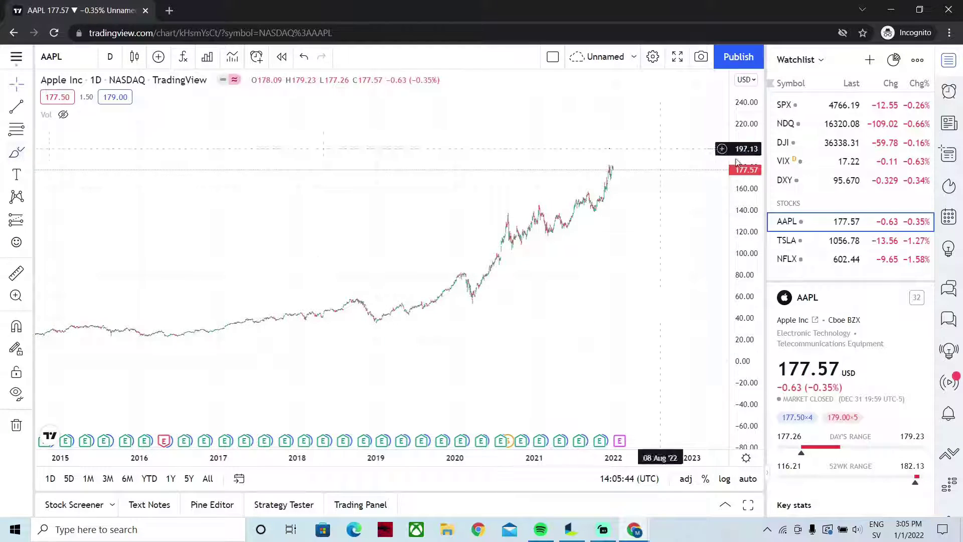
left_click_drag(621, 154, 513, 239)
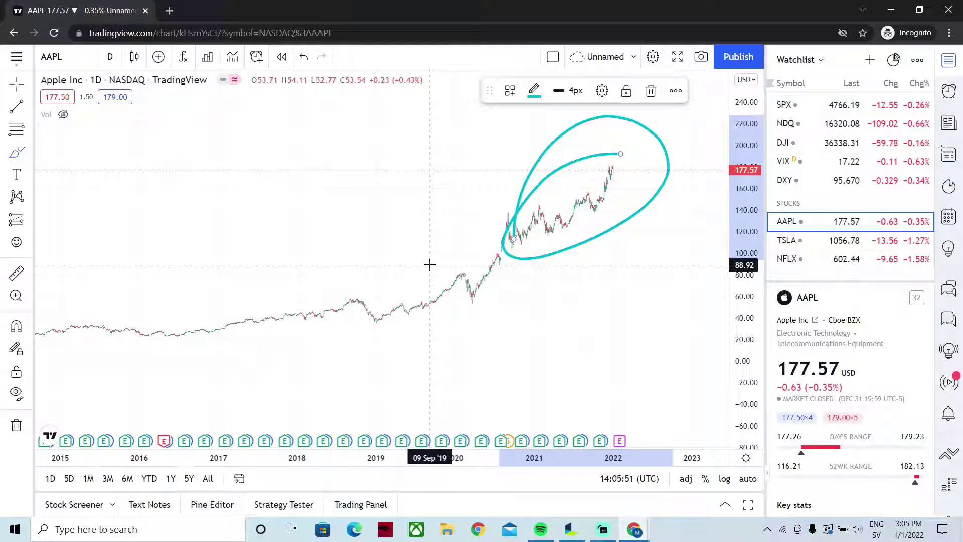
Delete the Brush circle around the 2020-to-2022 rise, and toggle the logarithmic price scale on and back off
key("Delete")
left_click(726, 480)
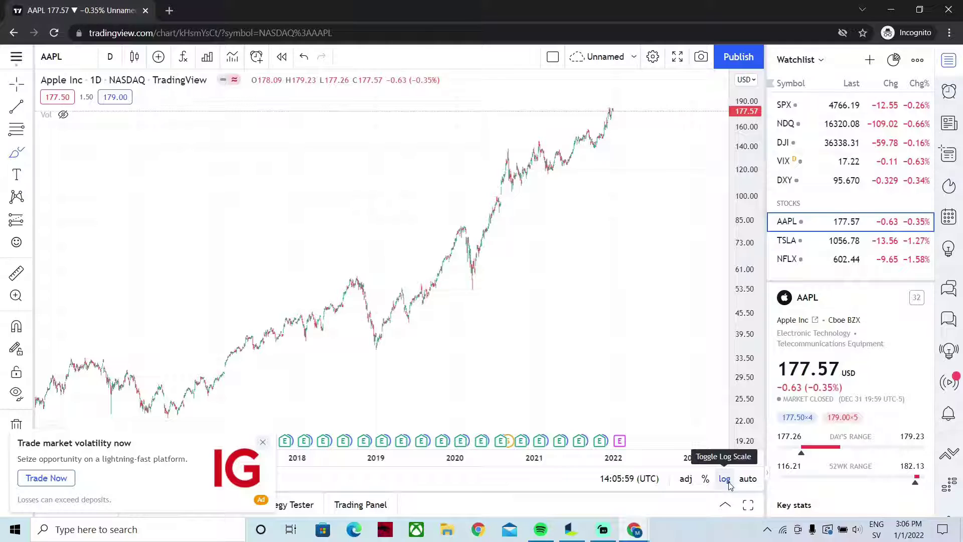
left_click(725, 480)
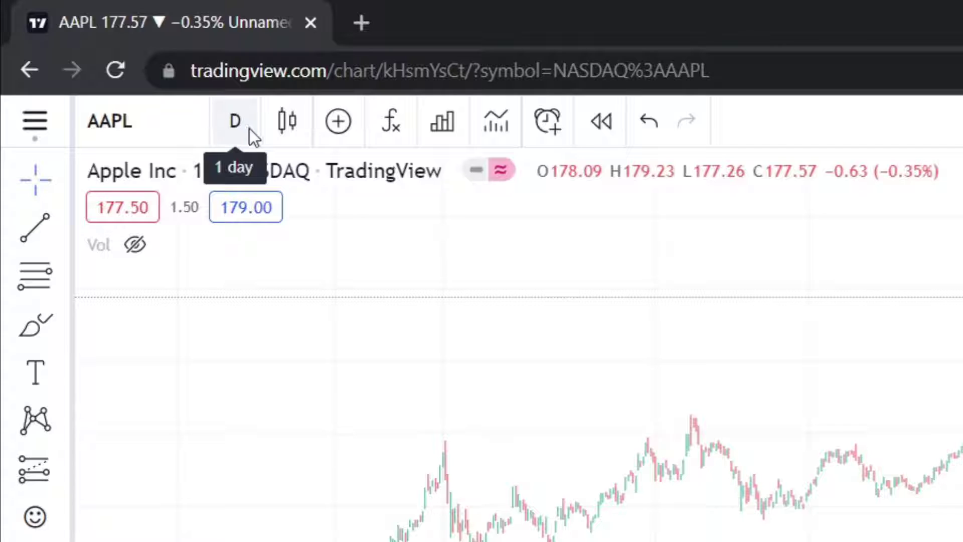
Change the AAPL chart style from Candles to Bars
left_click(289, 121)
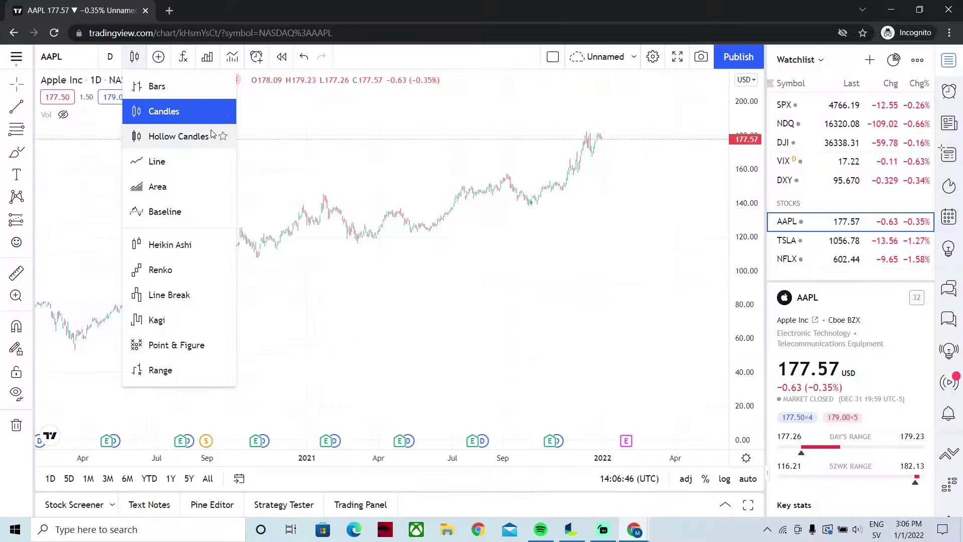
left_click(180, 112)
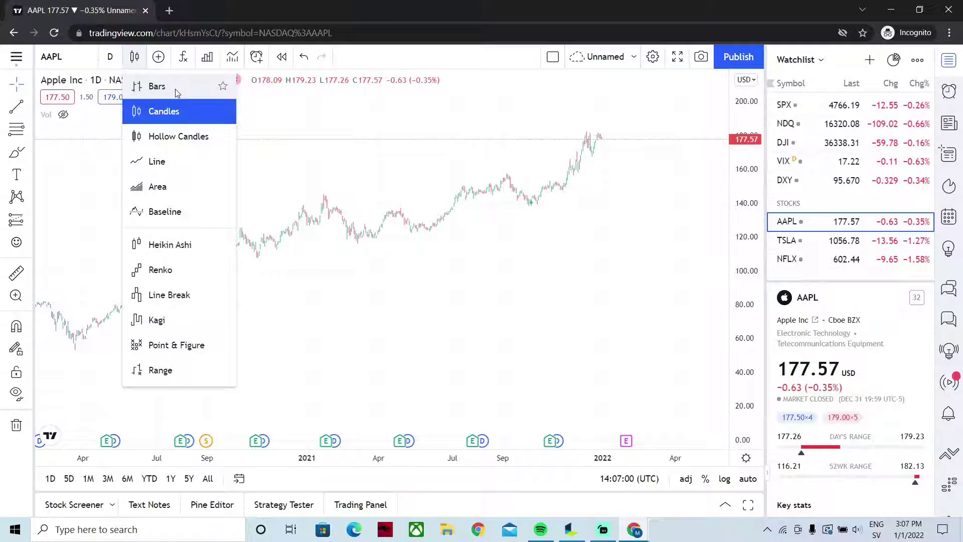
left_click(177, 94)
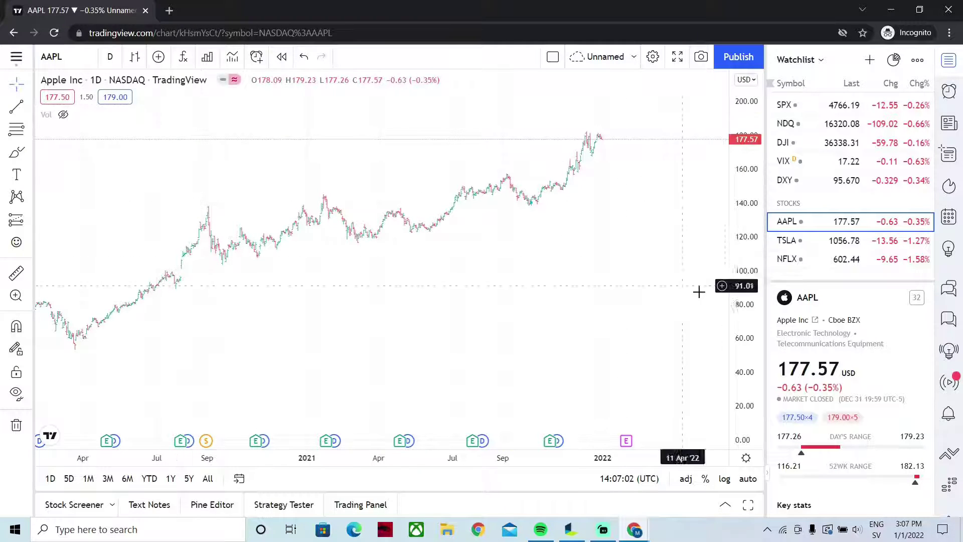
Circle the November-to-December 2021 price bars twice with the Brush, undoing each loop
left_click_drag(738, 295, 727, 155)
scroll(494, 209, "up", 5)
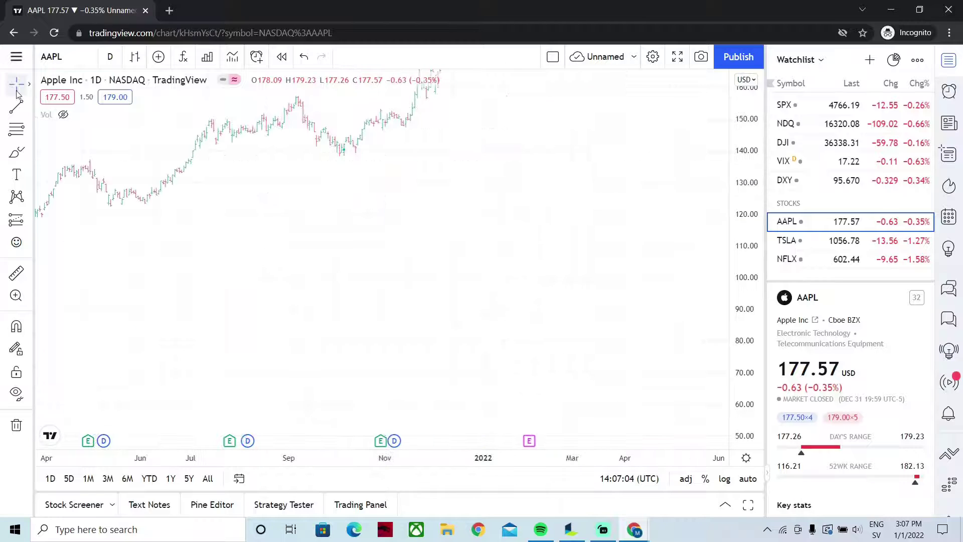
left_click(17, 152)
scroll(505, 258, "up", 5)
mouse_move(590, 124)
left_mouse_down()
mouse_move(215, 276)
mouse_move(531, 262)
left_mouse_up()
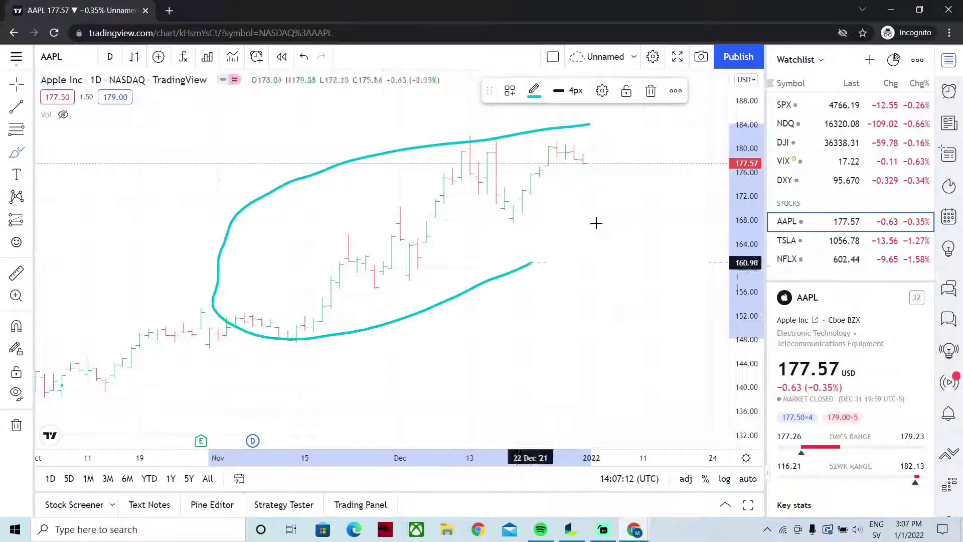
left_click_drag(596, 223, 502, 150)
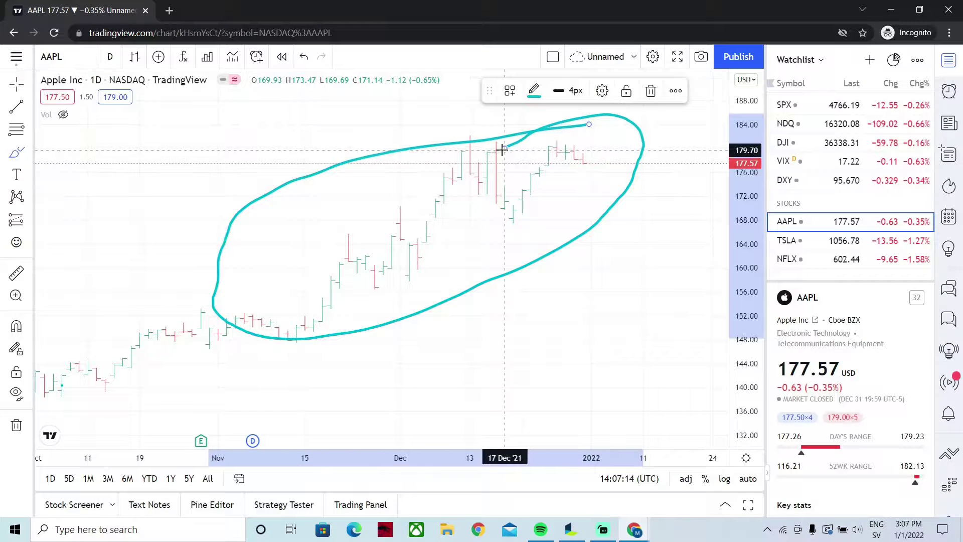
key("ctrl+z")
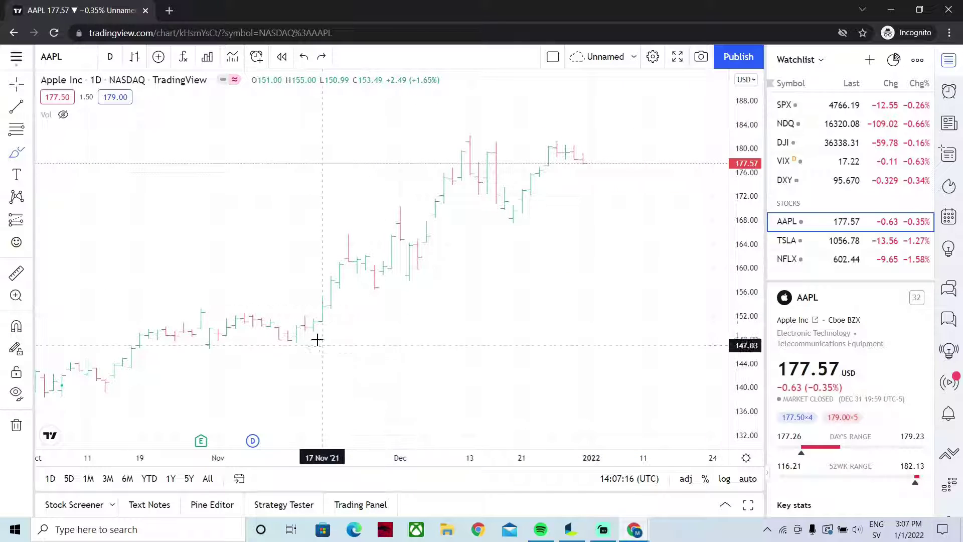
mouse_move(590, 106)
left_mouse_down()
mouse_move(253, 361)
mouse_move(426, 111)
left_mouse_up()
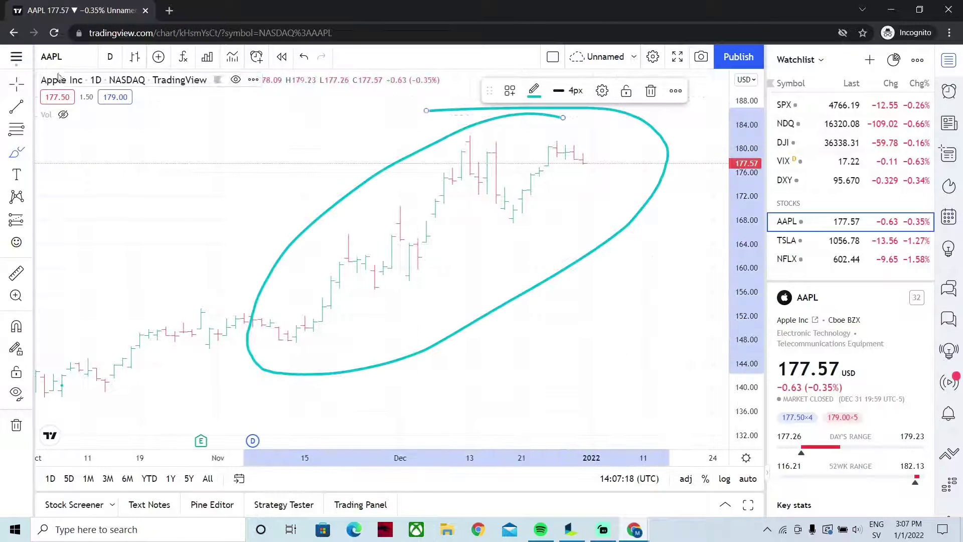
key("ctrl+z")
Change the chart style to Line and circle the late-2021 rise twice with the Brush, removing each loop
left_click(136, 57)
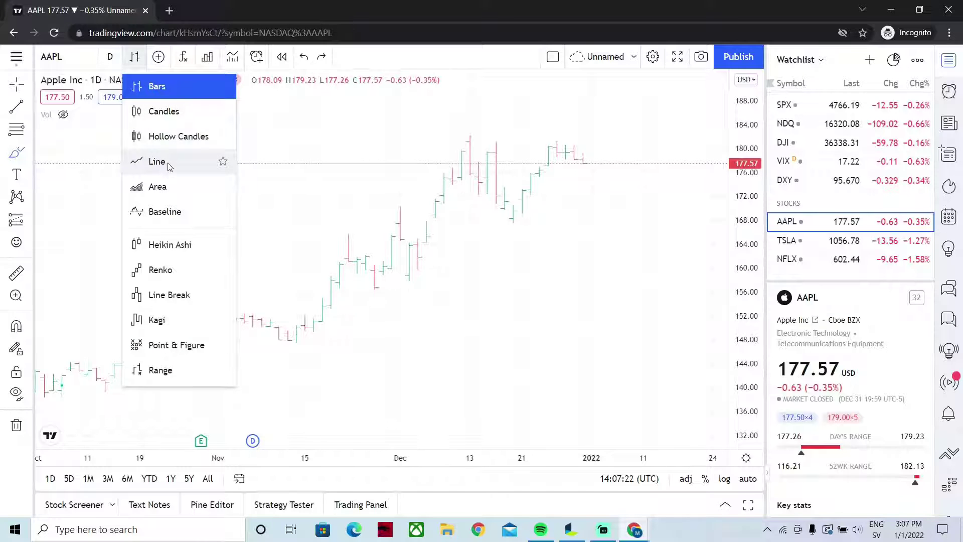
left_click(170, 167)
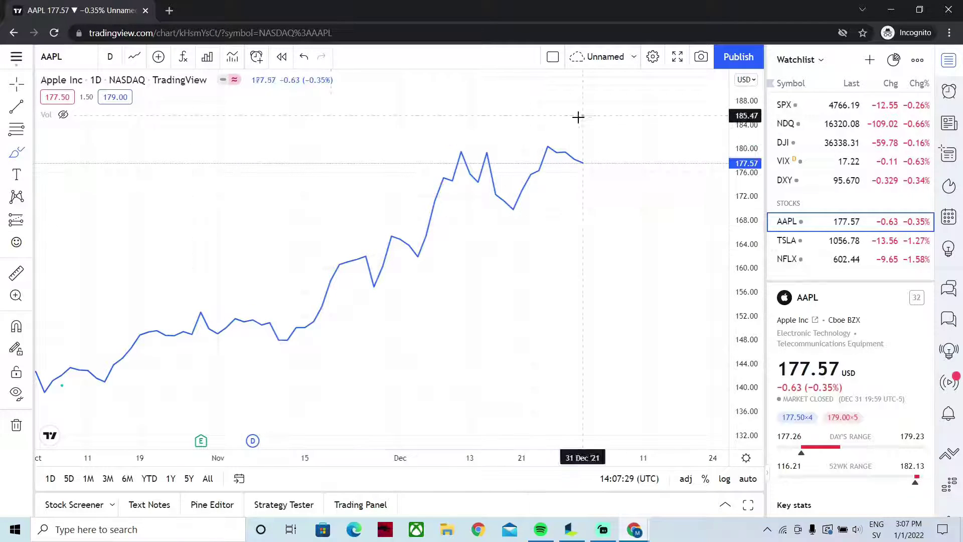
mouse_move(578, 117)
left_mouse_down()
mouse_move(277, 404)
mouse_move(477, 137)
mouse_move(470, 145)
left_mouse_up()
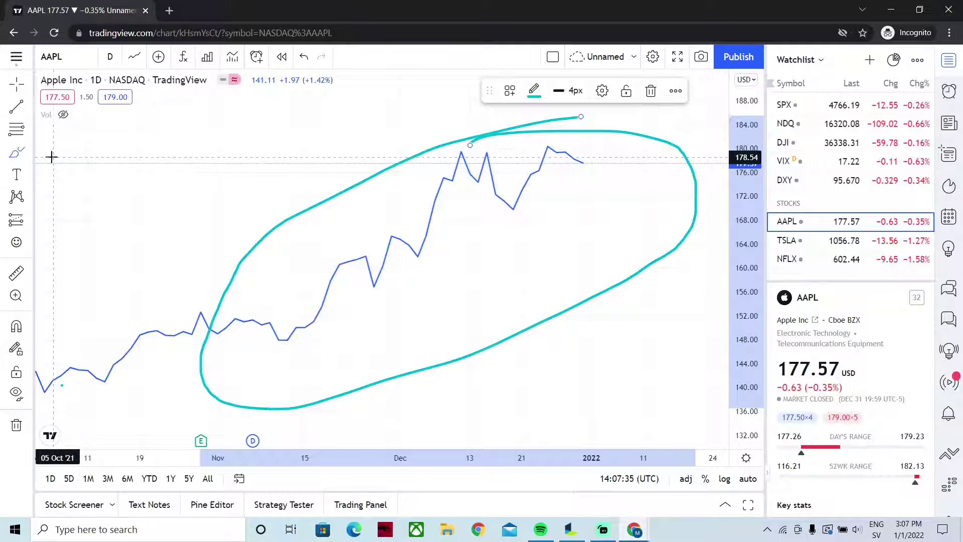
key("Delete")
mouse_move(518, 132)
left_mouse_down()
mouse_move(251, 278)
mouse_move(436, 233)
left_mouse_up()
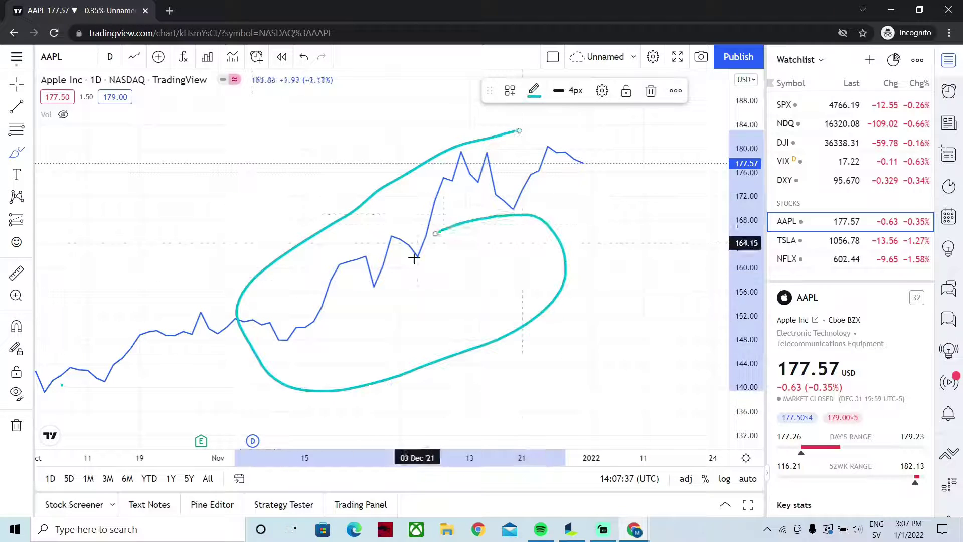
key("ctrl+z")
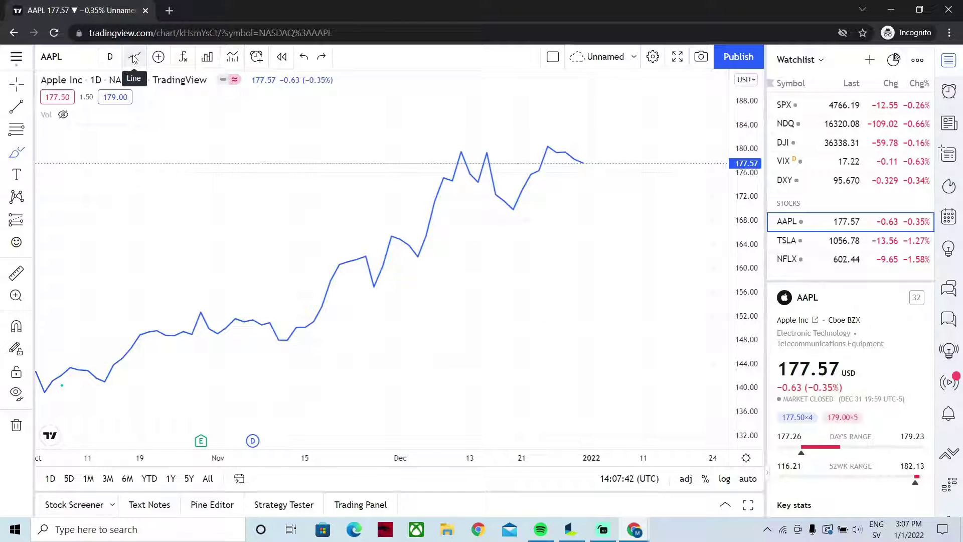
Change the chart style to Heikin Ashi and draw a temporary Brush stroke around the late-2021 rise, undoing it
left_click(135, 57)
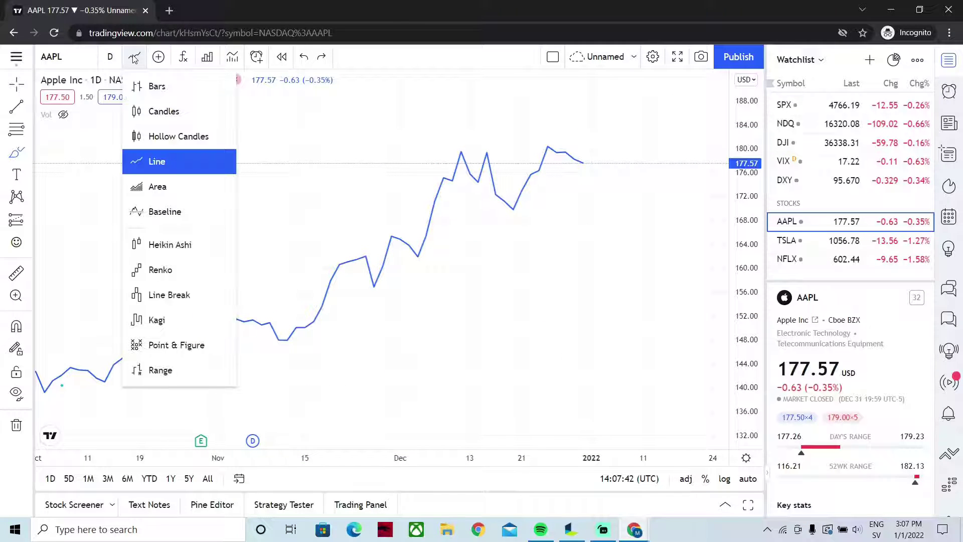
left_click(182, 244)
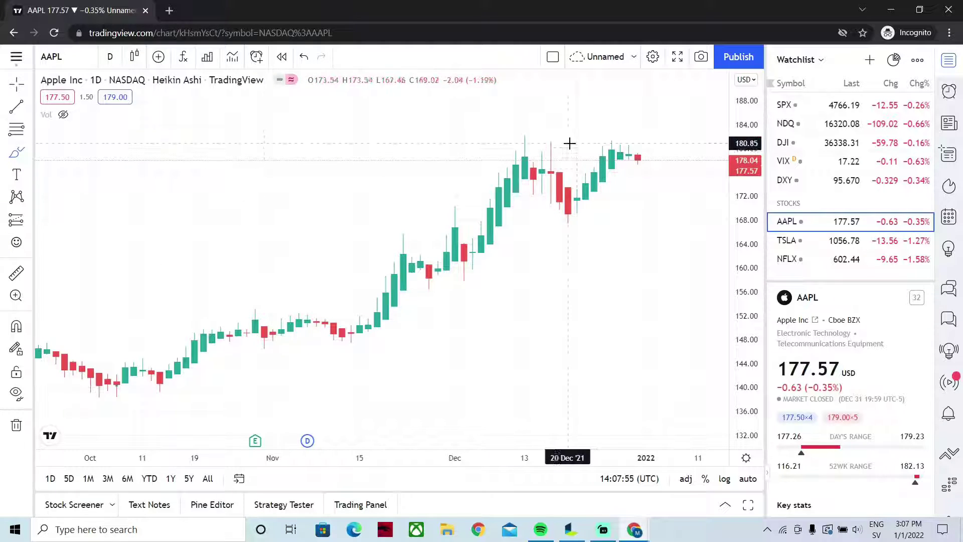
mouse_move(573, 140)
left_mouse_down()
mouse_move(346, 317)
mouse_move(429, 168)
left_mouse_up()
key("ctrl+z")
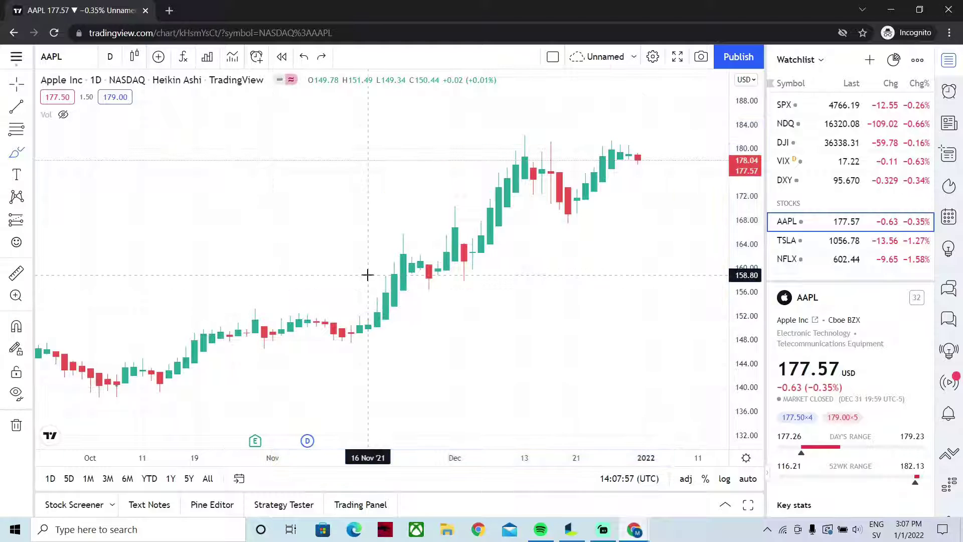